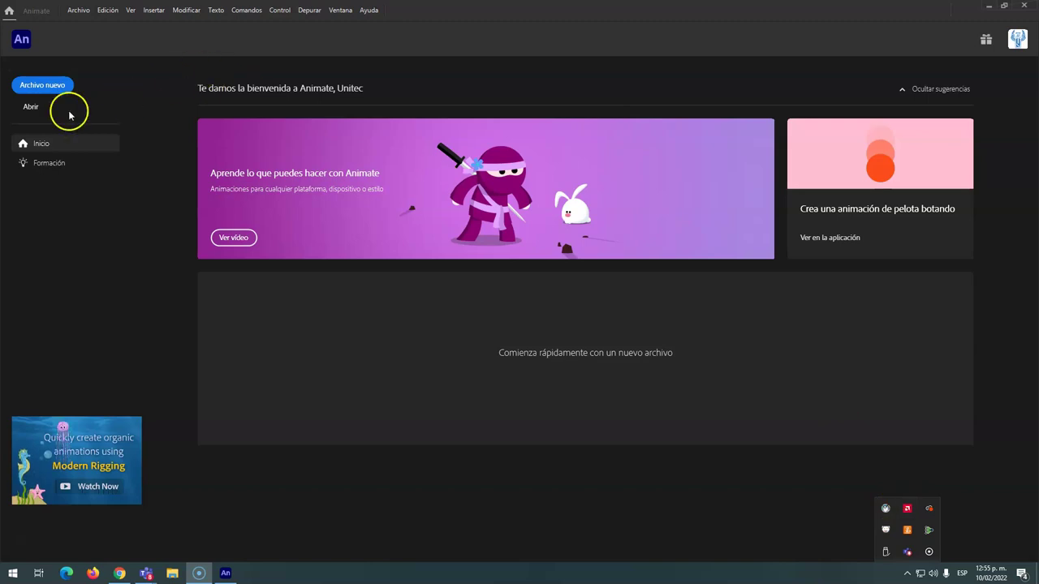
# Step: Create a new HD 1280 x 720 ActionScript 3.0 document with a frame rate of 24 fps
pyautogui.click(42, 88)
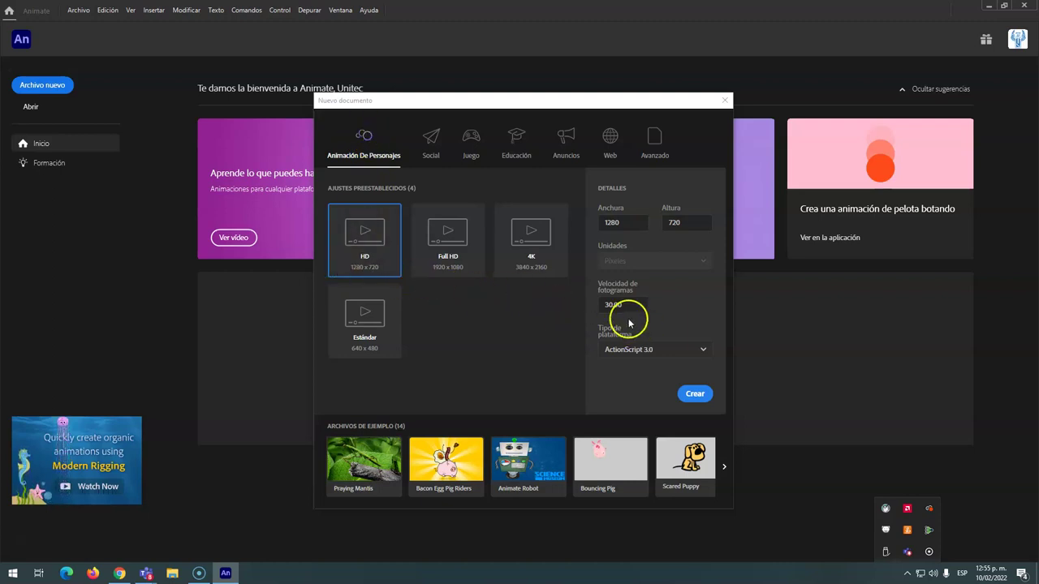
pyautogui.write('24')
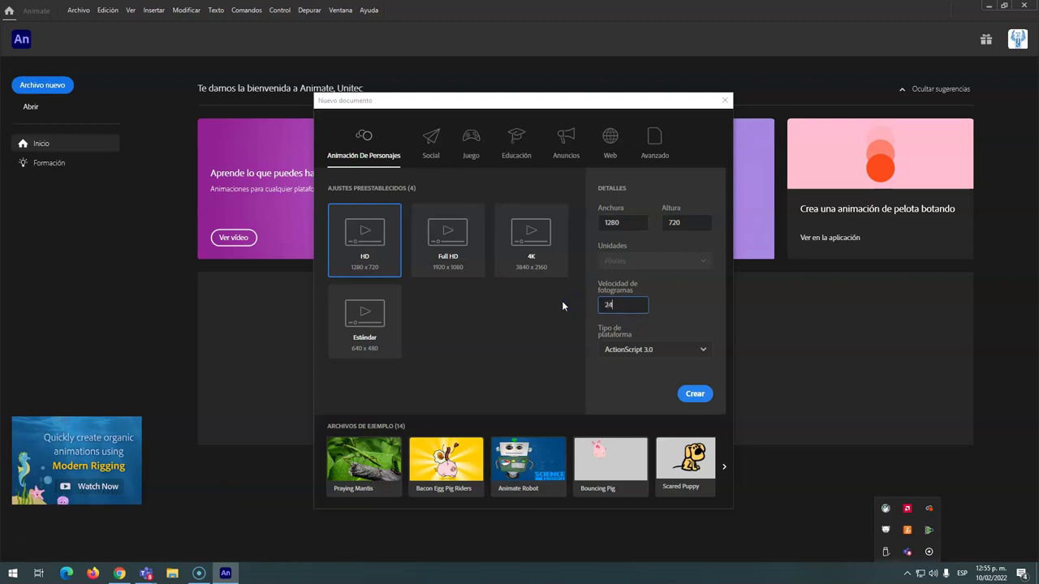
pyautogui.click(696, 396)
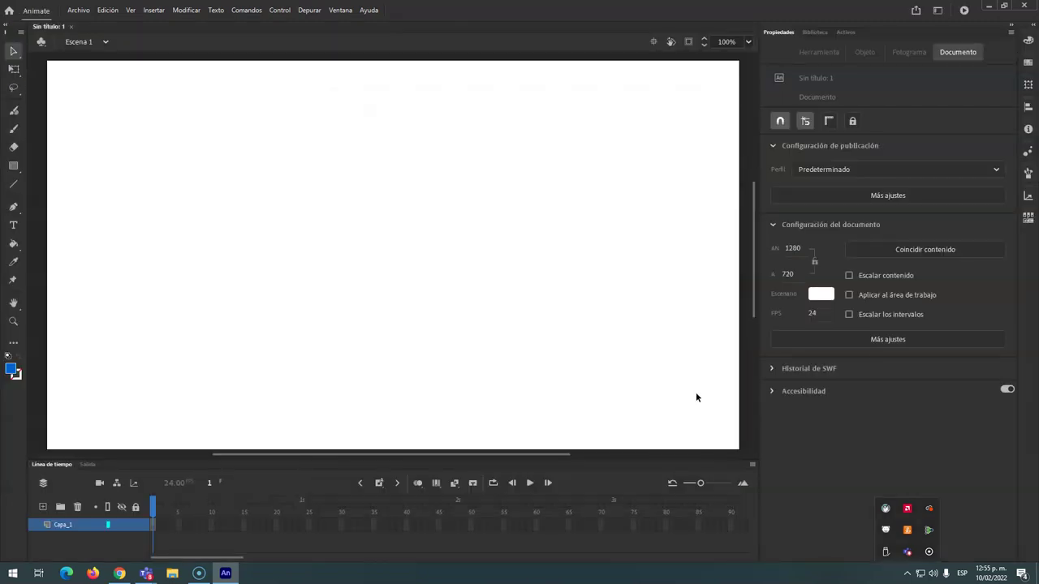
# Step: Switch the workspace layout to Clásico
pyautogui.click(339, 11)
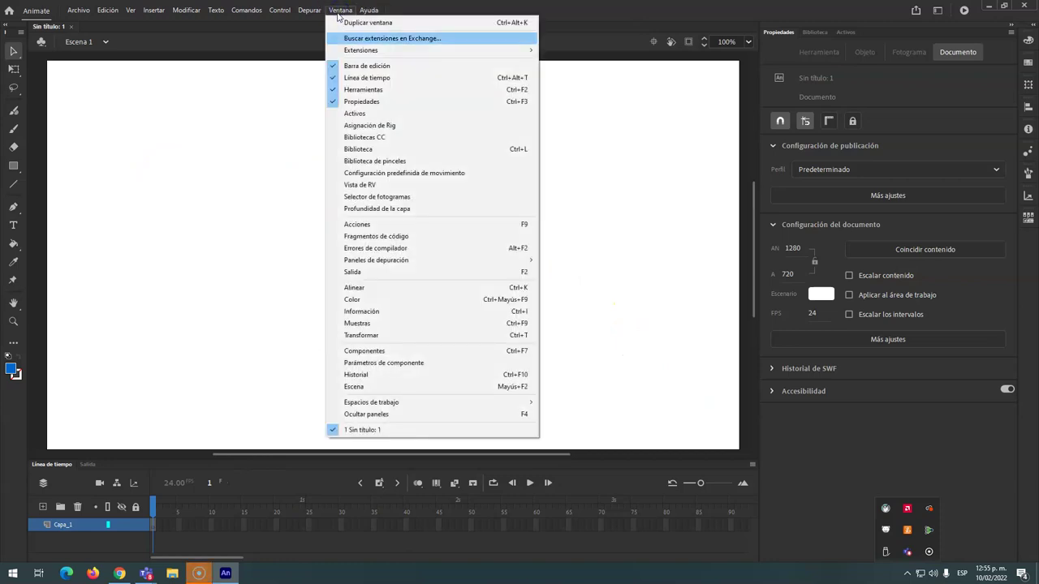
pyautogui.moveTo(390, 404)
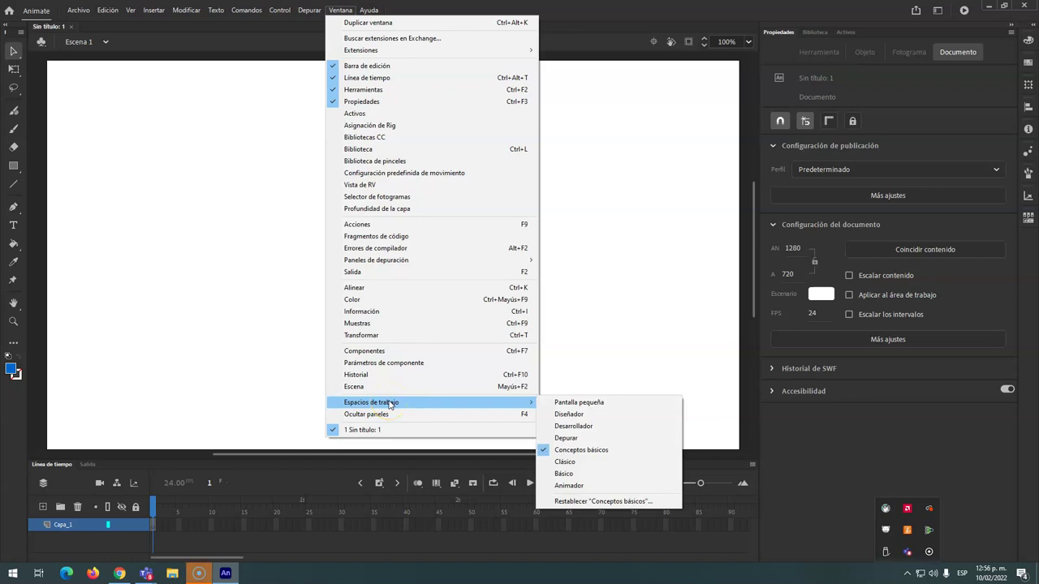
pyautogui.click(567, 464)
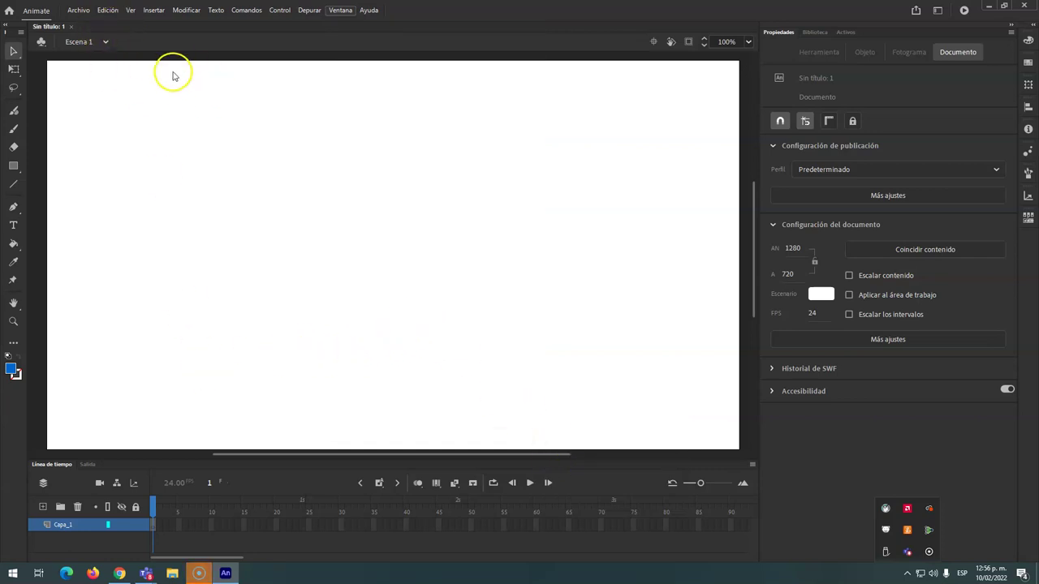
pyautogui.doubleClick(296, 11)
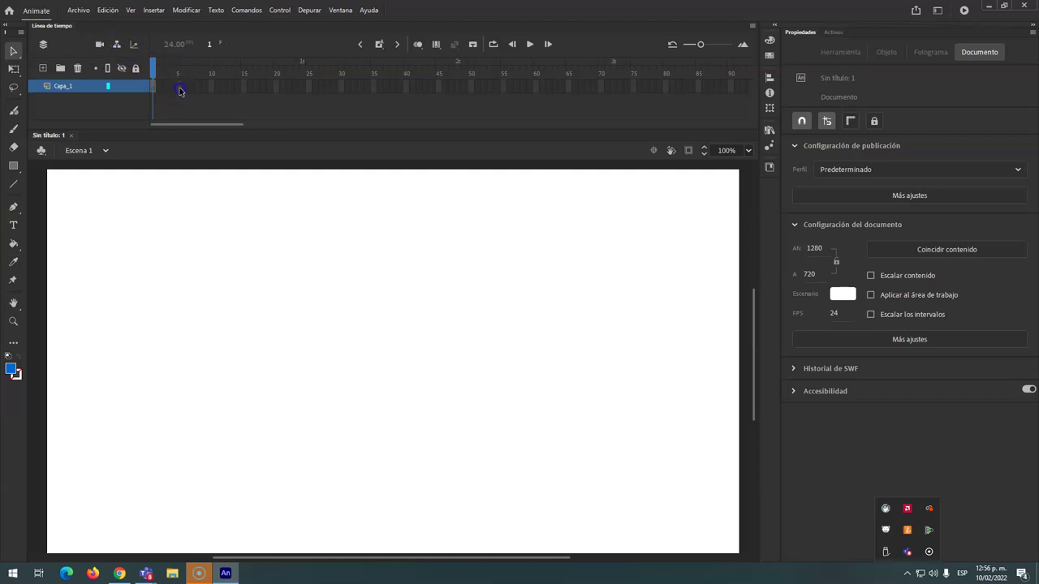
# Step: Select frame 90 of layer Capa_1 in the timeline and set the stage background colour to white
pyautogui.moveTo(247, 90); pyautogui.dragTo(310, 90)
pyautogui.click(731, 86)
pyautogui.click(726, 87)
pyautogui.click(837, 296)
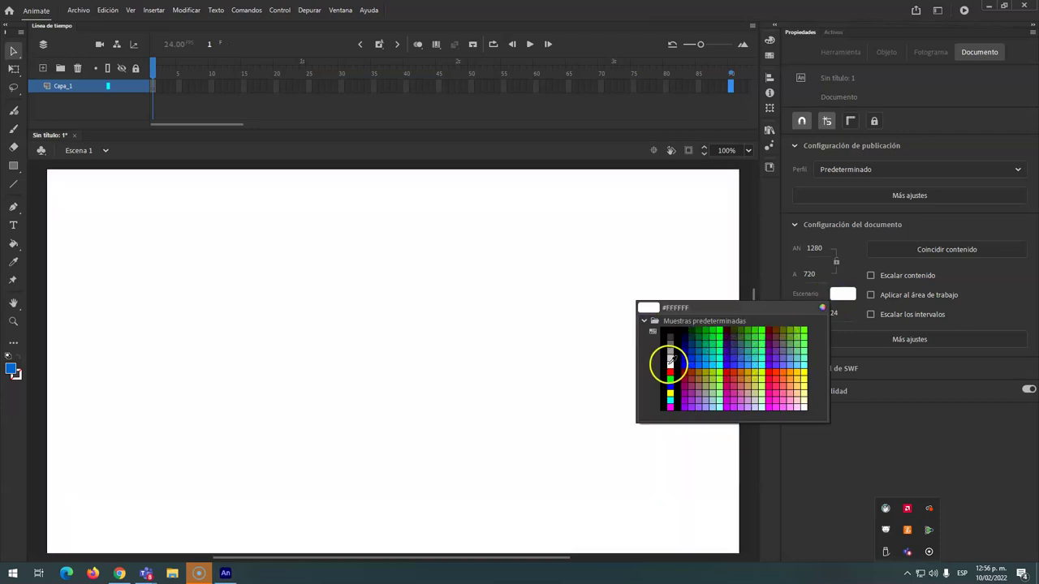
pyautogui.click(671, 364)
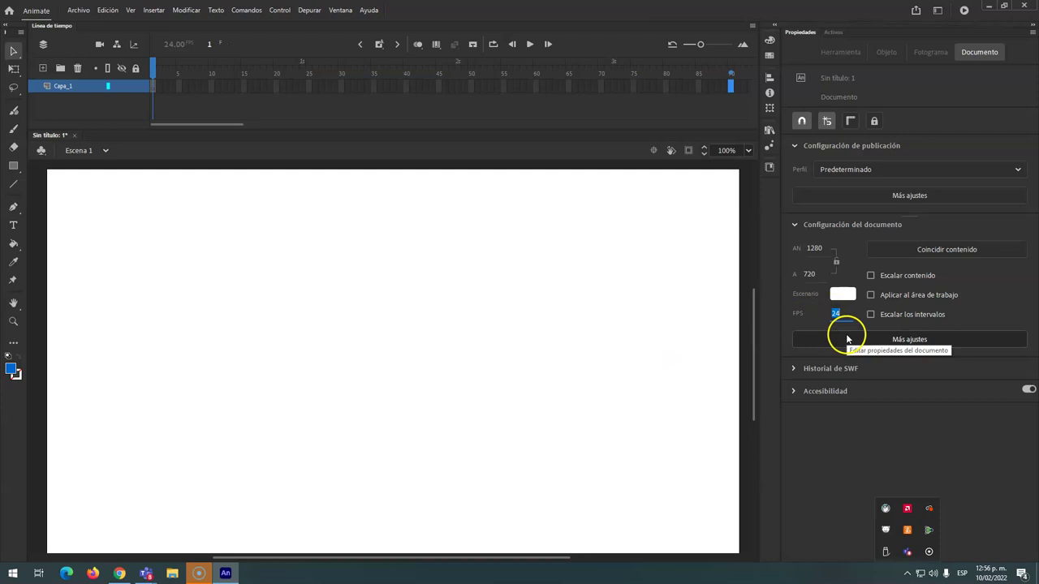
pyautogui.click(814, 249)
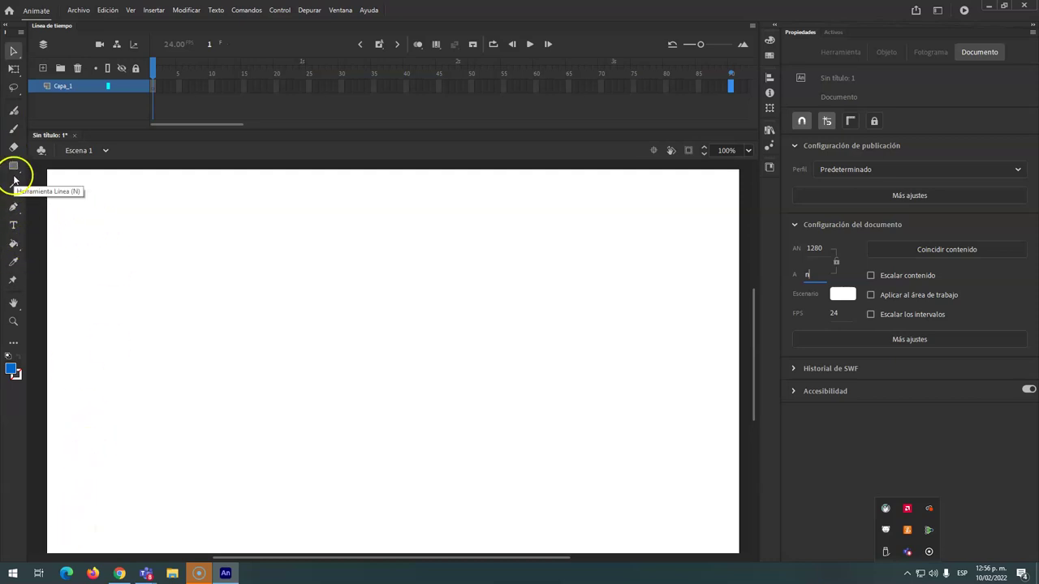
pyautogui.click(92, 511)
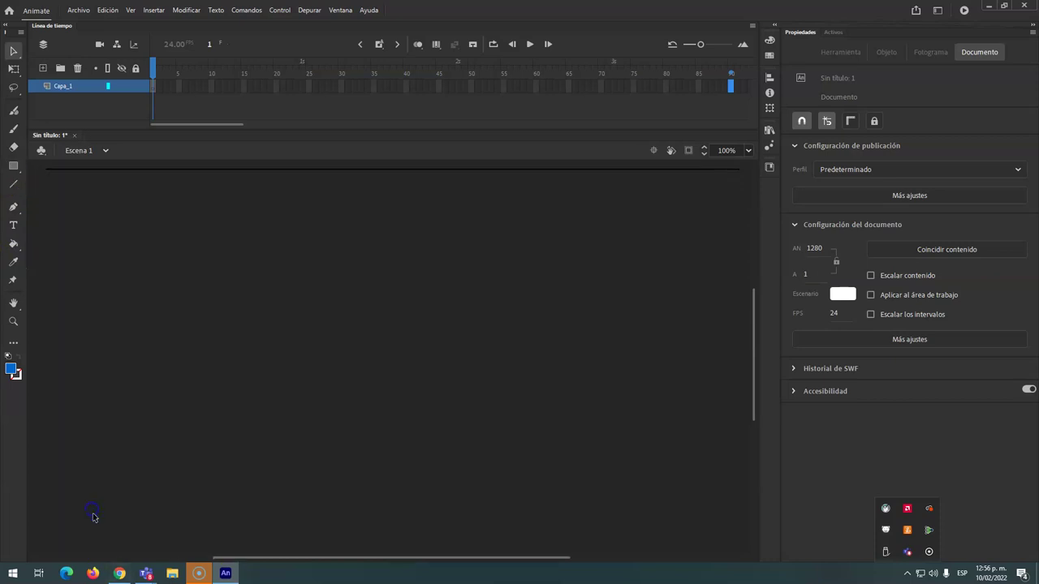
pyautogui.scroll(3, 439, 377)
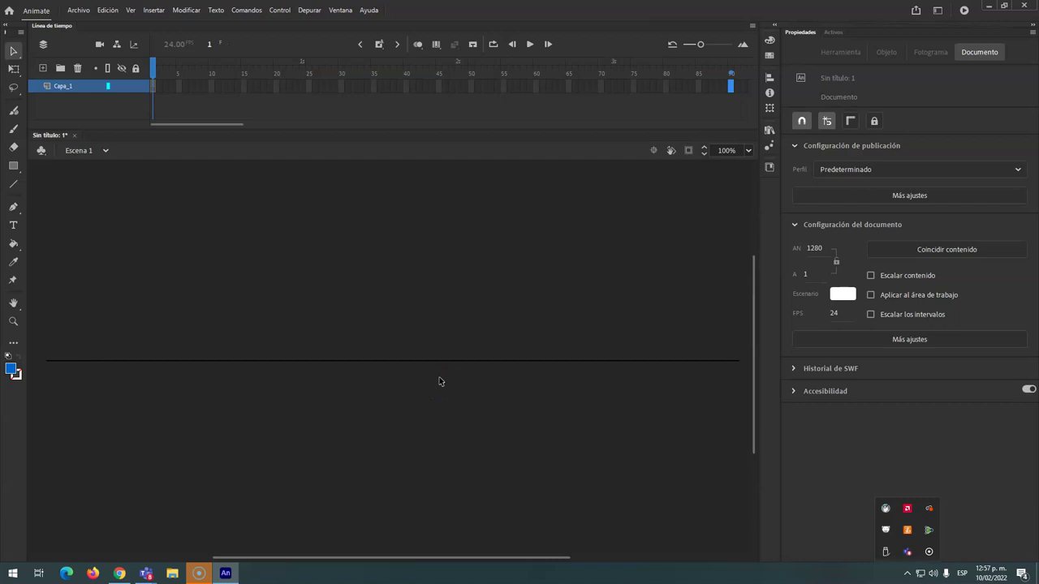
pyautogui.scroll(1, 439, 380)
# Step: Set the stage height to 720 px in the document settings
pyautogui.click(804, 277)
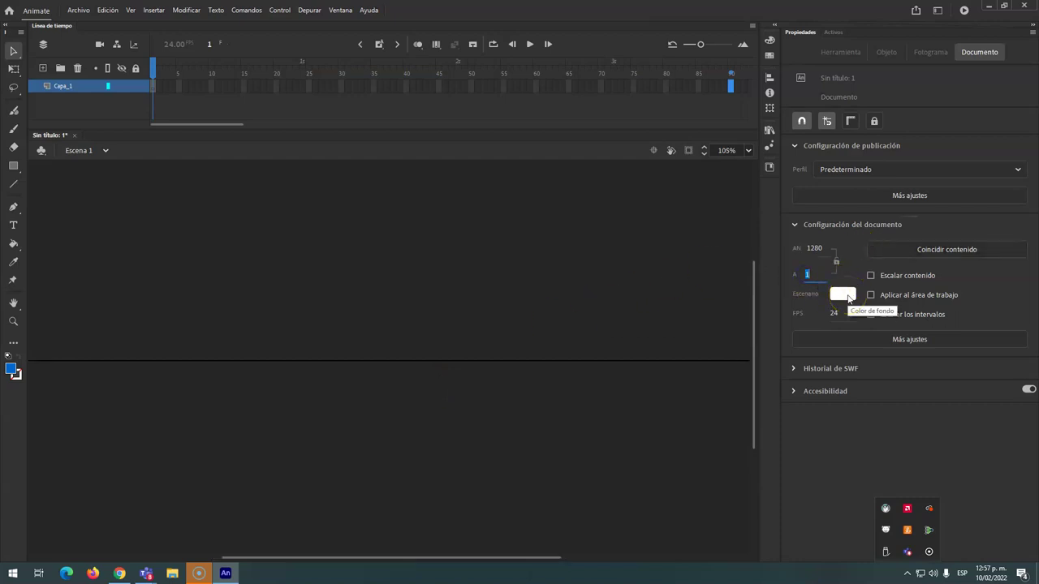
pyautogui.write('720')
pyautogui.press('Return')
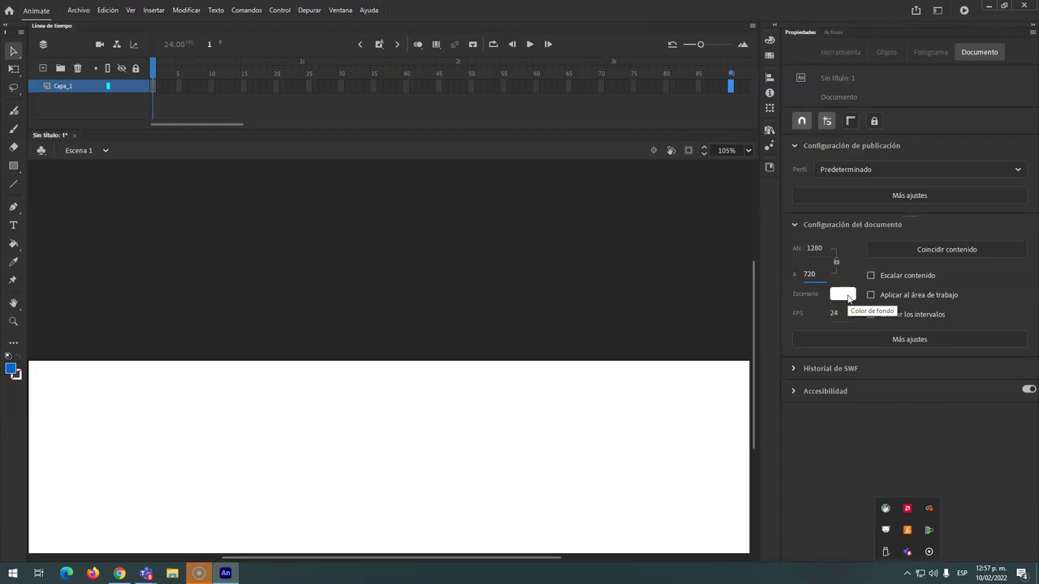
pyautogui.click(484, 428)
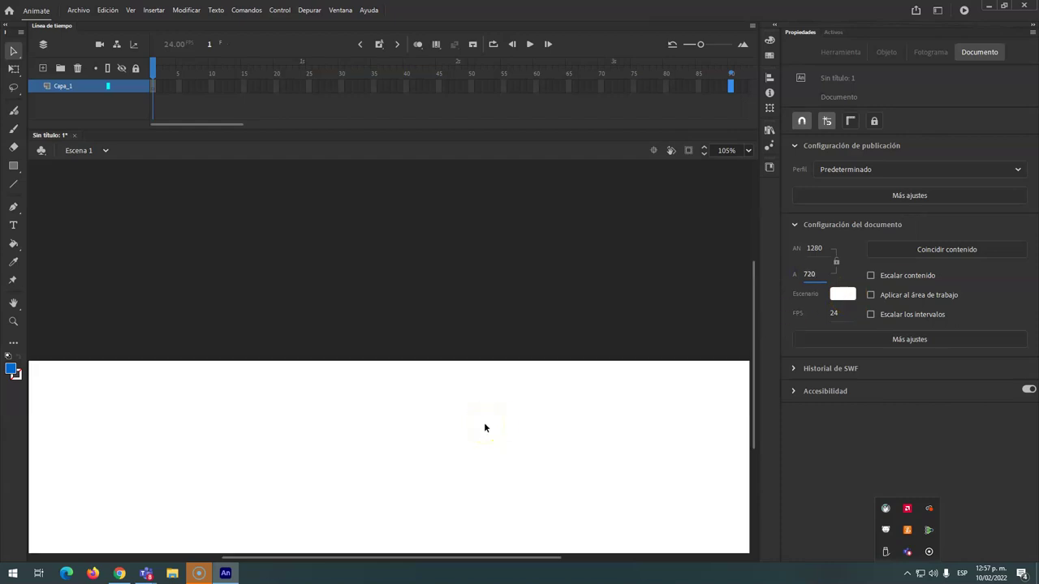
# Step: Try several stage magnifications, including 400% and 50%, and settle on about 78% so the whole stage fits with a margin
pyautogui.hotkey('ctrl', '1')
pyautogui.hotkey('ctrl', '2')
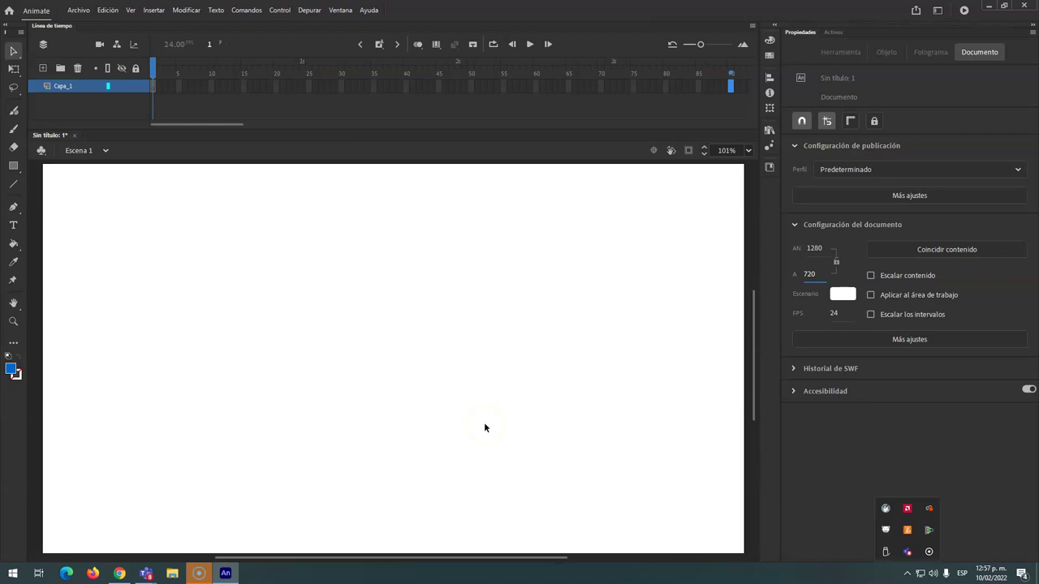
pyautogui.hotkey('ctrl', '4')
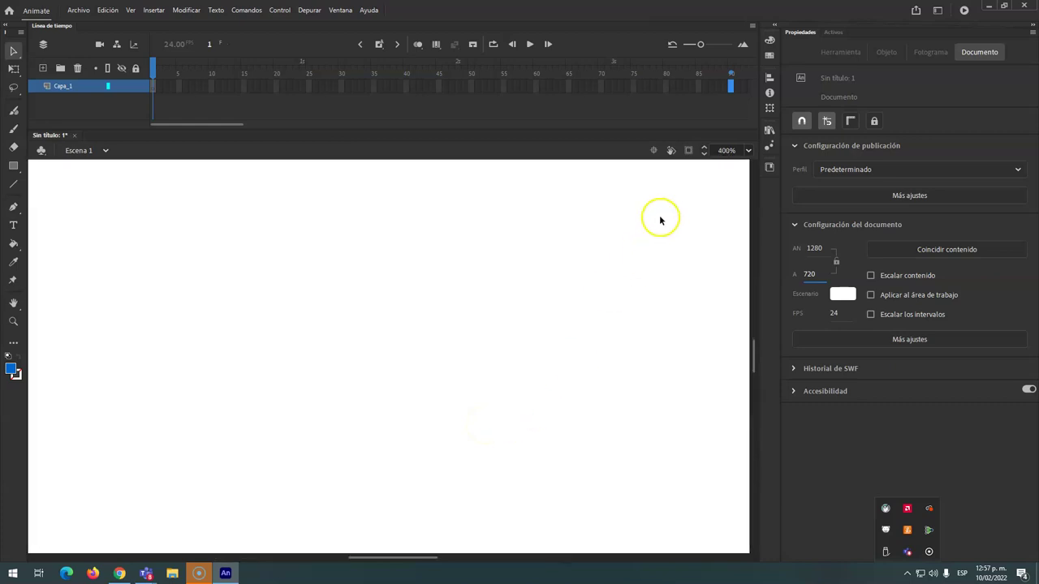
pyautogui.click(748, 150)
pyautogui.click(757, 216)
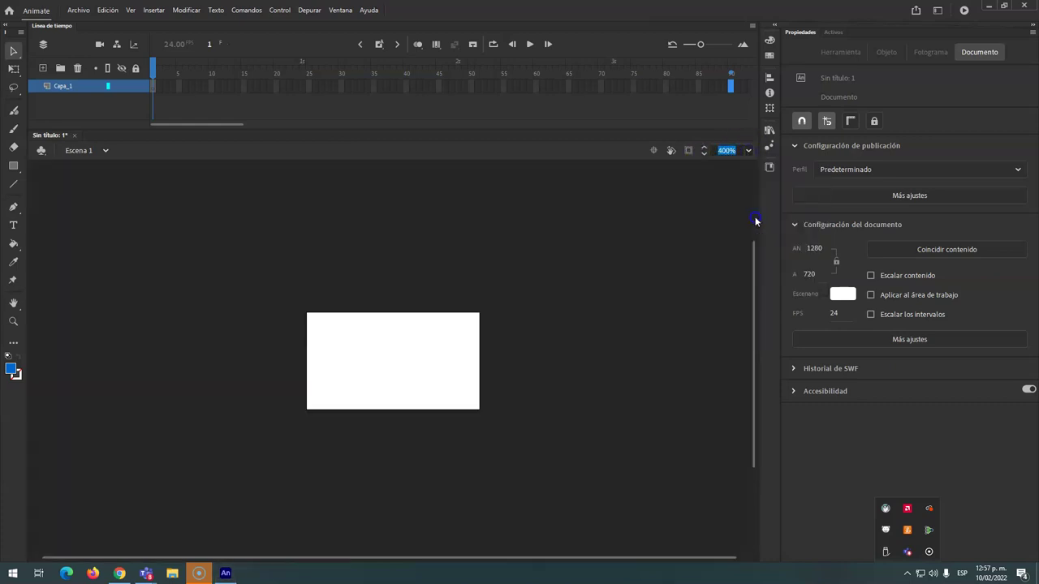
pyautogui.click(748, 152)
pyautogui.click(758, 235)
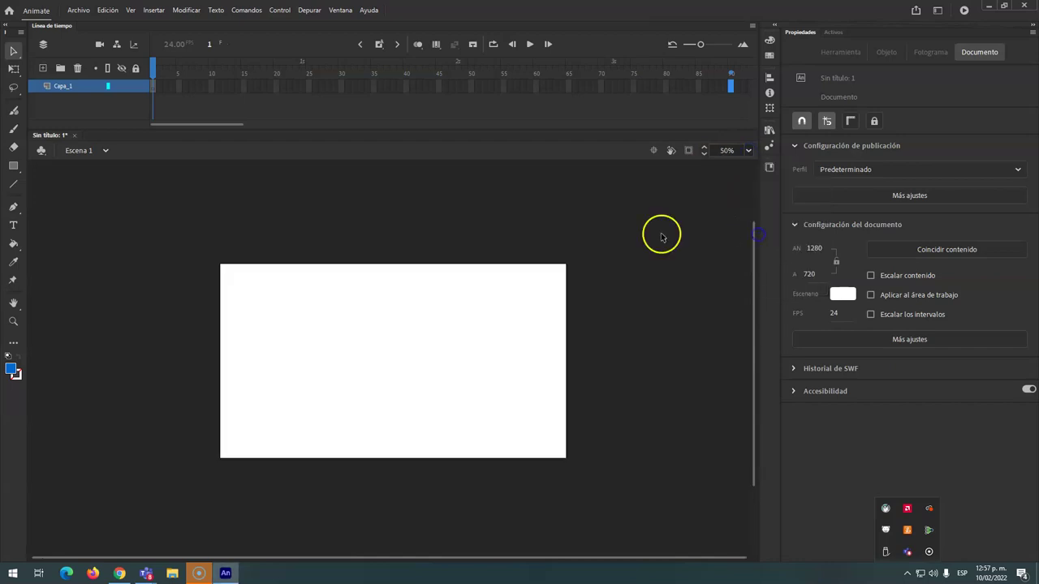
pyautogui.scroll(2, 389, 348)
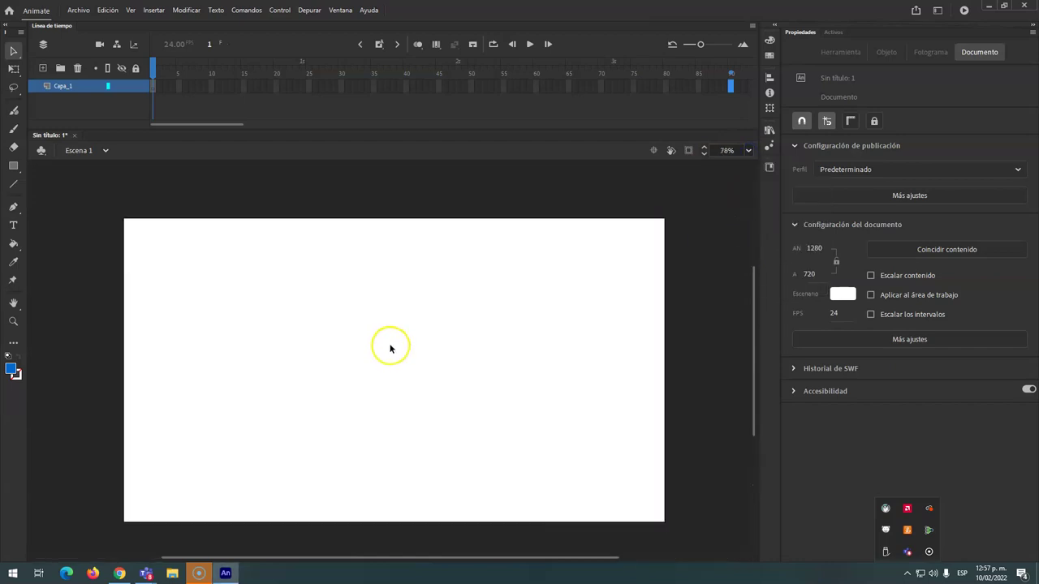
pyautogui.scroll(-2, 389, 348)
pyautogui.scroll(1, 389, 348)
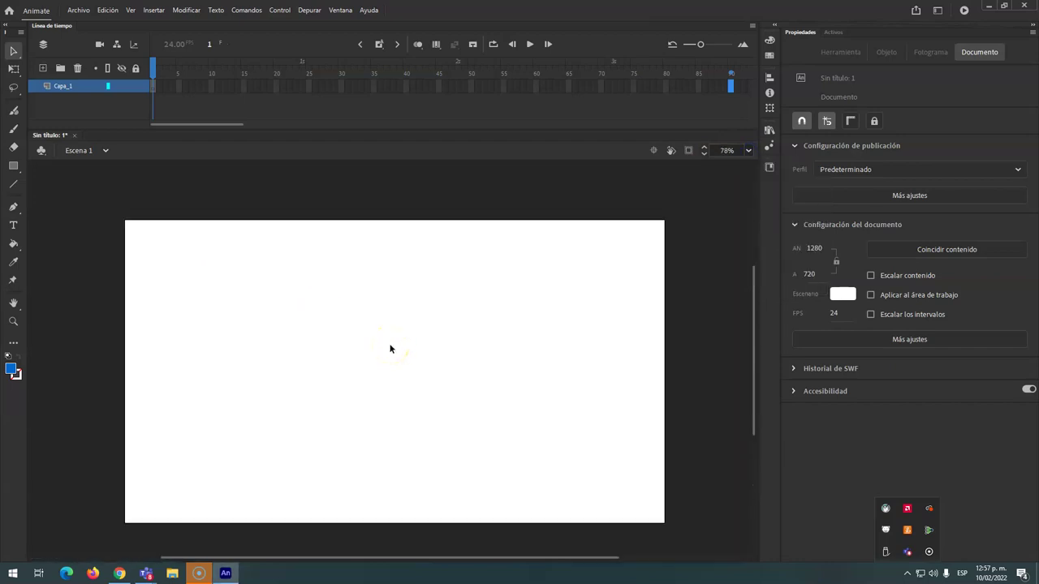
# Step: Draw a horizontal floor line about 1164 px long near the bottom of the stage and extend the layer to frame 90
pyautogui.click(15, 186)
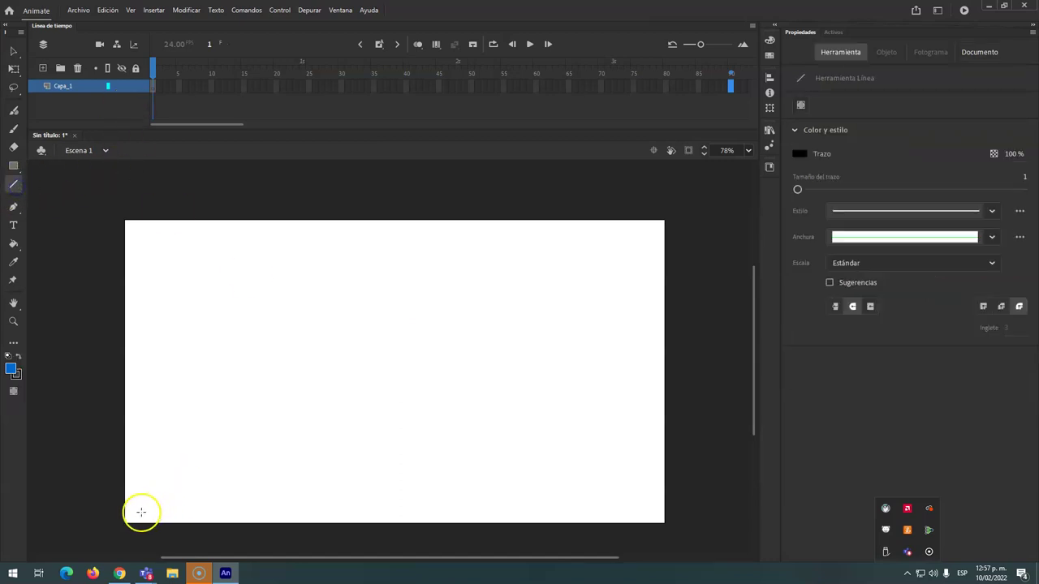
pyautogui.moveTo(145, 478); pyautogui.dragTo(488, 478)
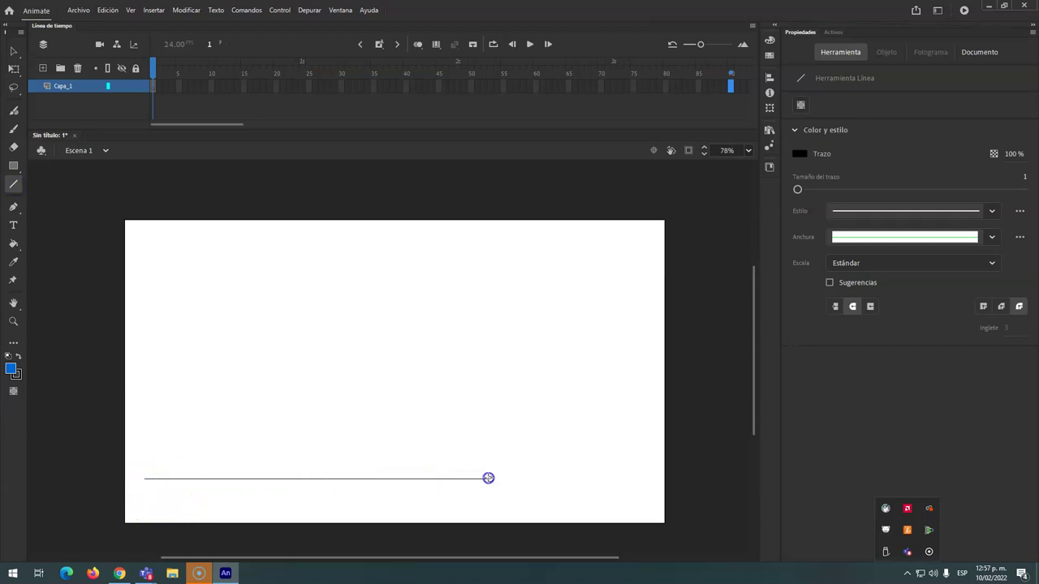
pyautogui.moveTo(628, 467); pyautogui.dragTo(635, 466)
pyautogui.press('F5')
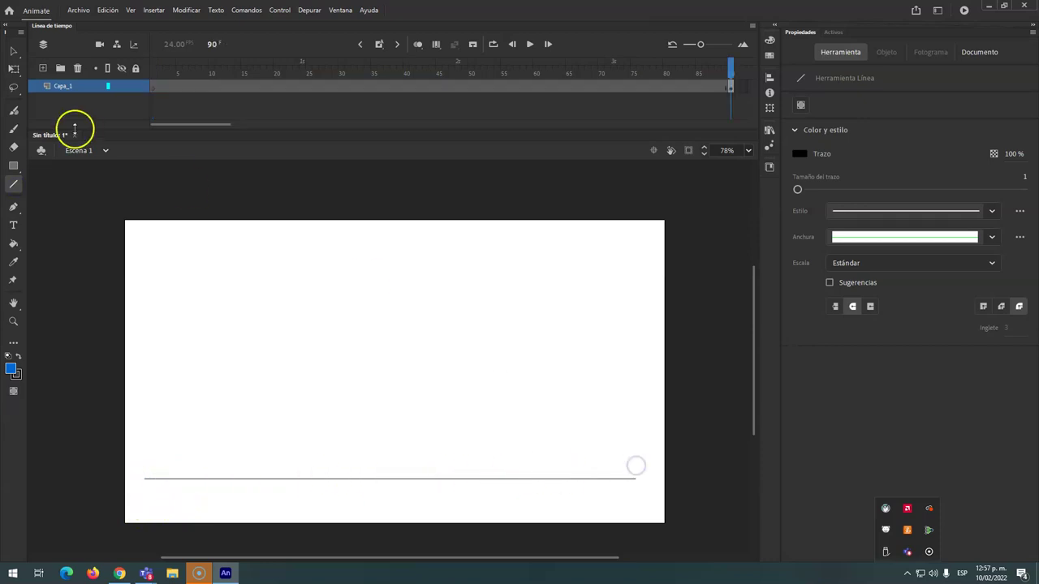
# Step: Set the floor line's stroke size to 3
pyautogui.click(14, 52)
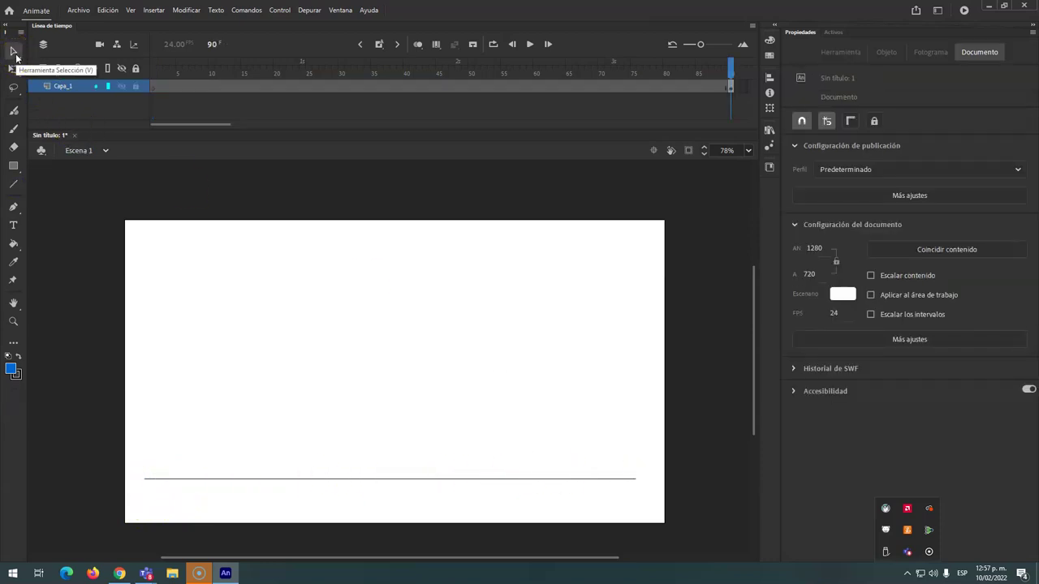
pyautogui.click(387, 479)
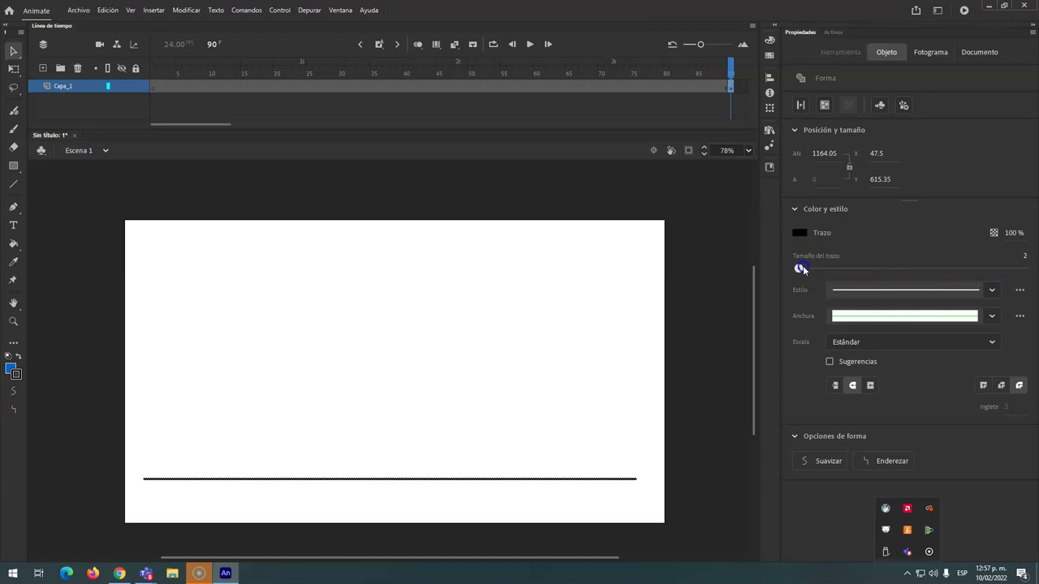
pyautogui.click(730, 278)
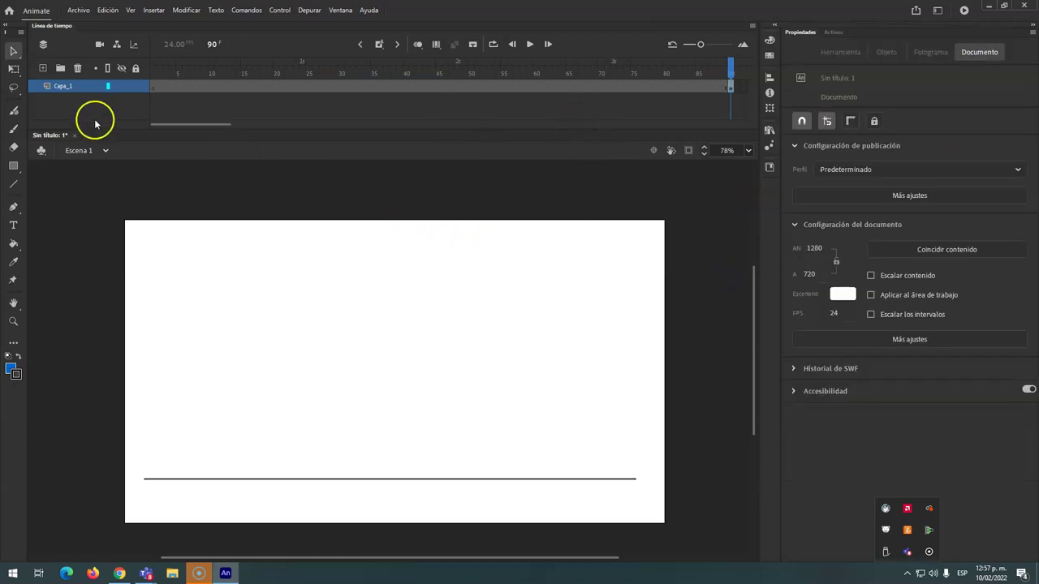
# Step: Rename the floor line's layer as piso
pyautogui.click(66, 89)
pyautogui.doubleClick(65, 88)
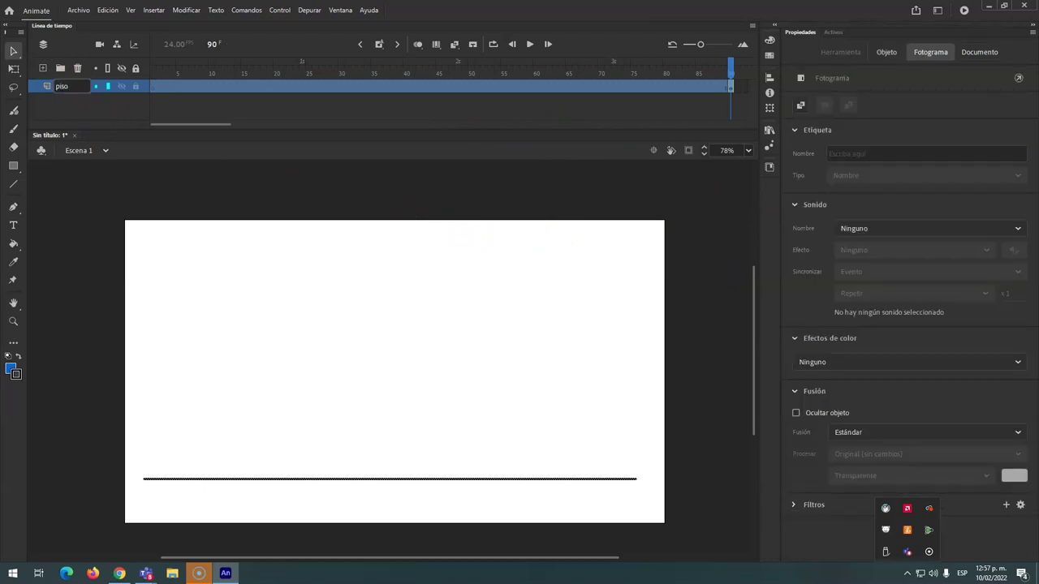
pyautogui.press('Return')
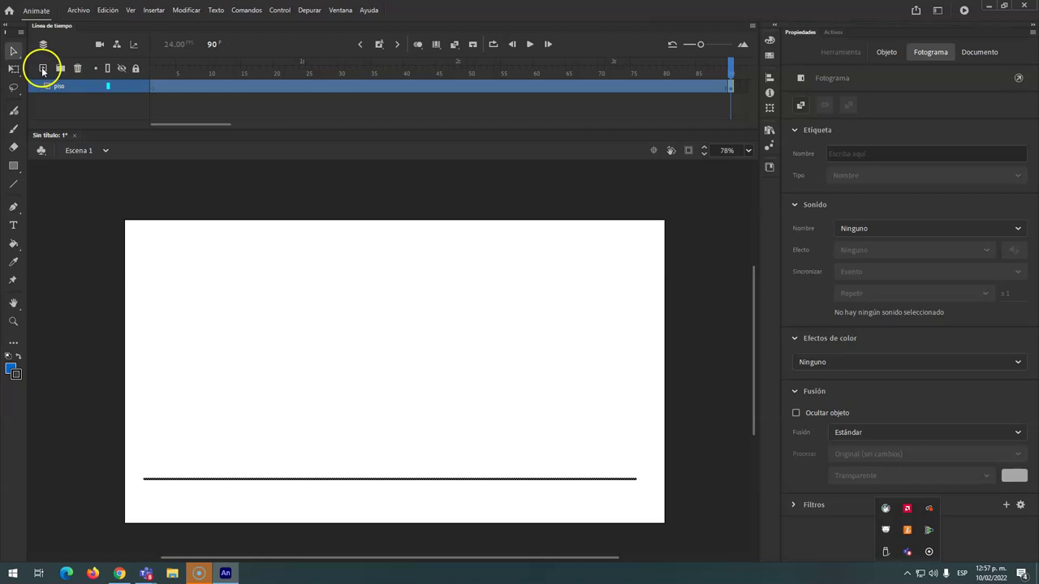
# Step: Add a new layer above piso and name it pelota
pyautogui.click(43, 69)
pyautogui.doubleClick(60, 86)
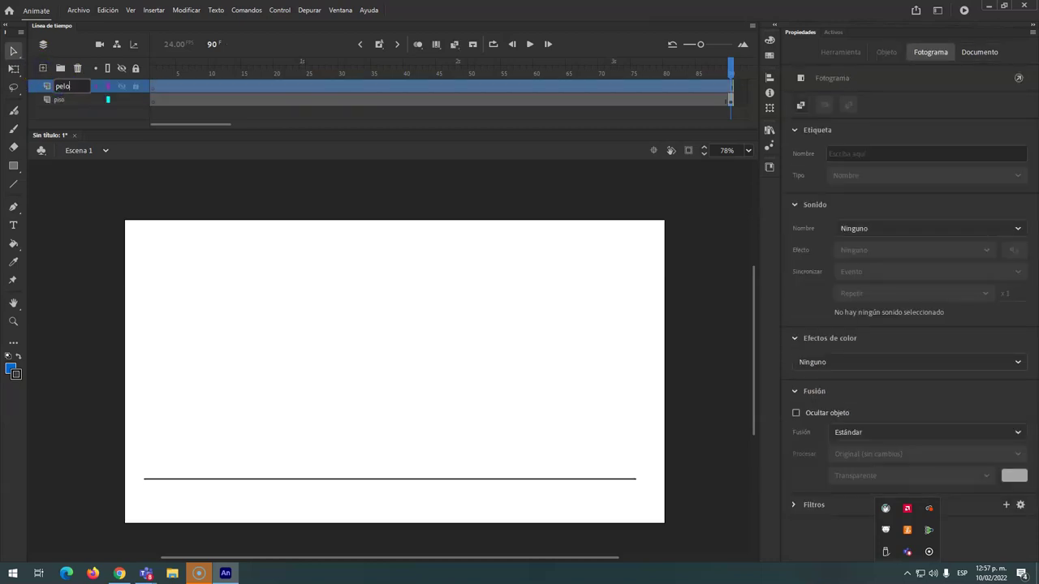
pyautogui.press('Return')
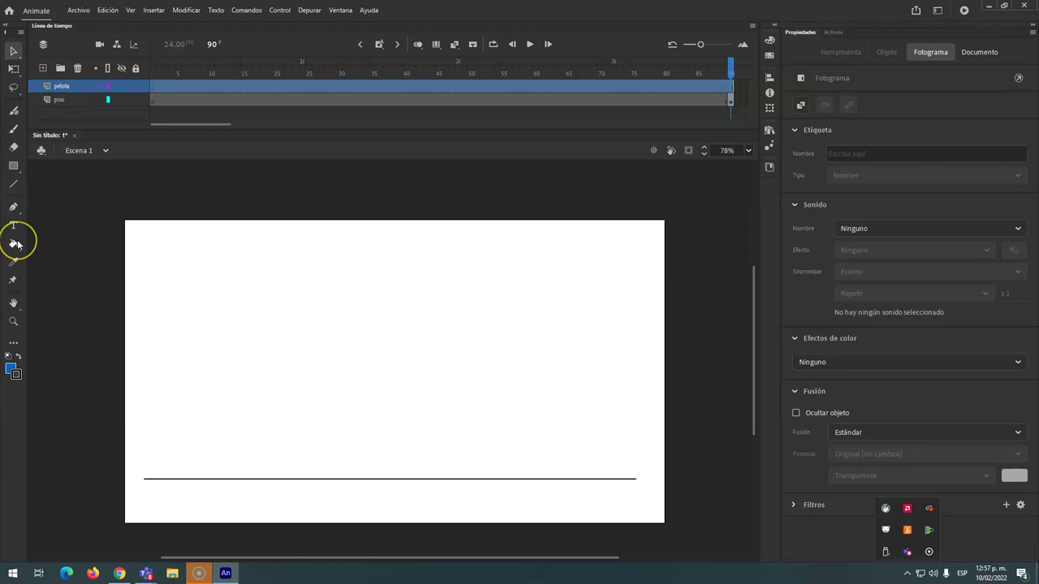
# Step: Draw a circle about 86 px across above the left part of the floor line on the pelota layer, and delete its blue fill
pyautogui.press('o')
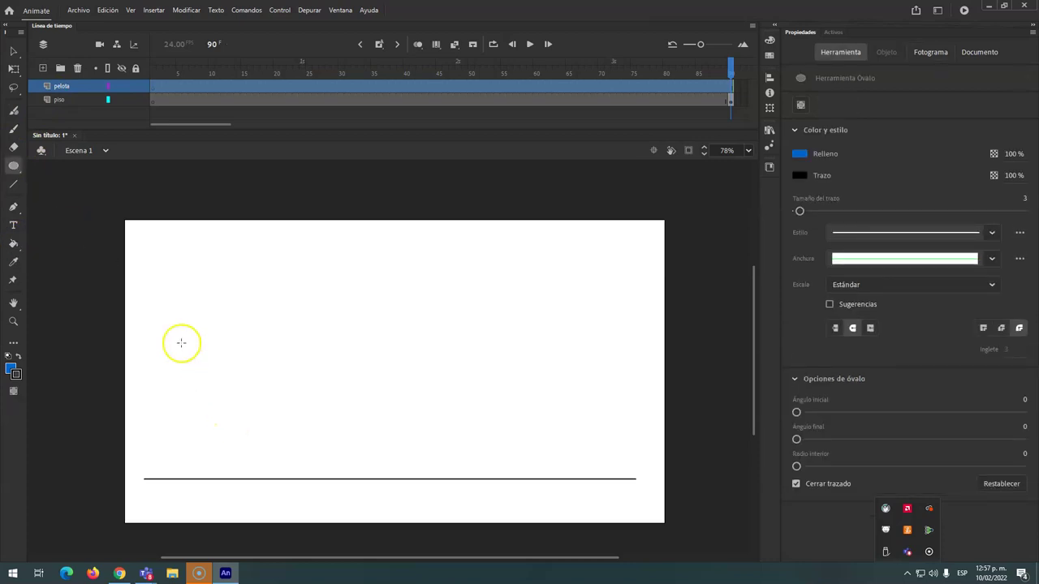
pyautogui.moveTo(172, 320)
pyautogui.mouseDown()
pyautogui.moveTo(205, 351)
pyautogui.moveTo(218, 394)
pyautogui.moveTo(216, 364)
pyautogui.moveTo(202, 355)
pyautogui.mouseUp()
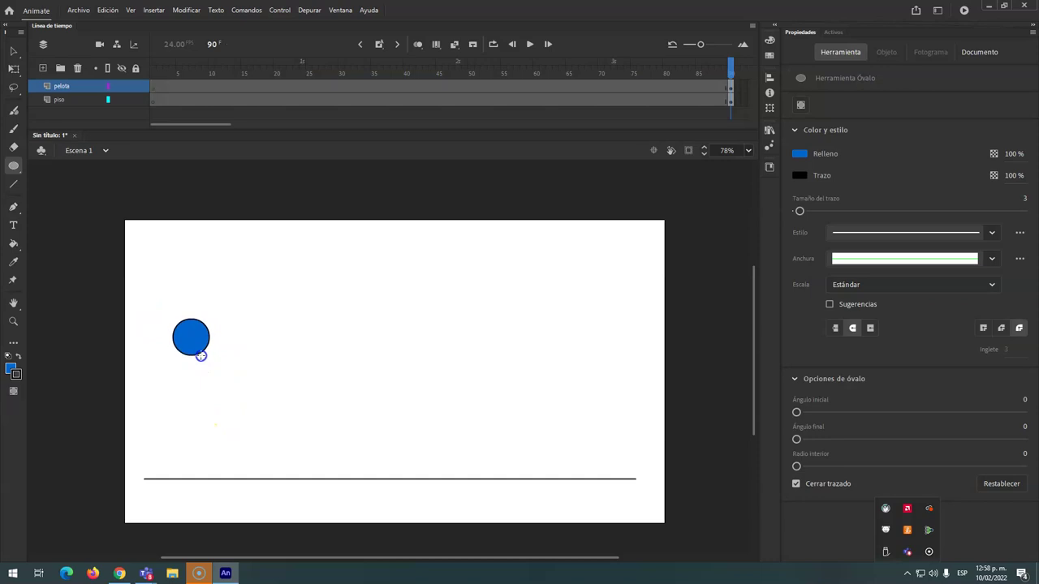
pyautogui.click(13, 50)
pyautogui.click(204, 345)
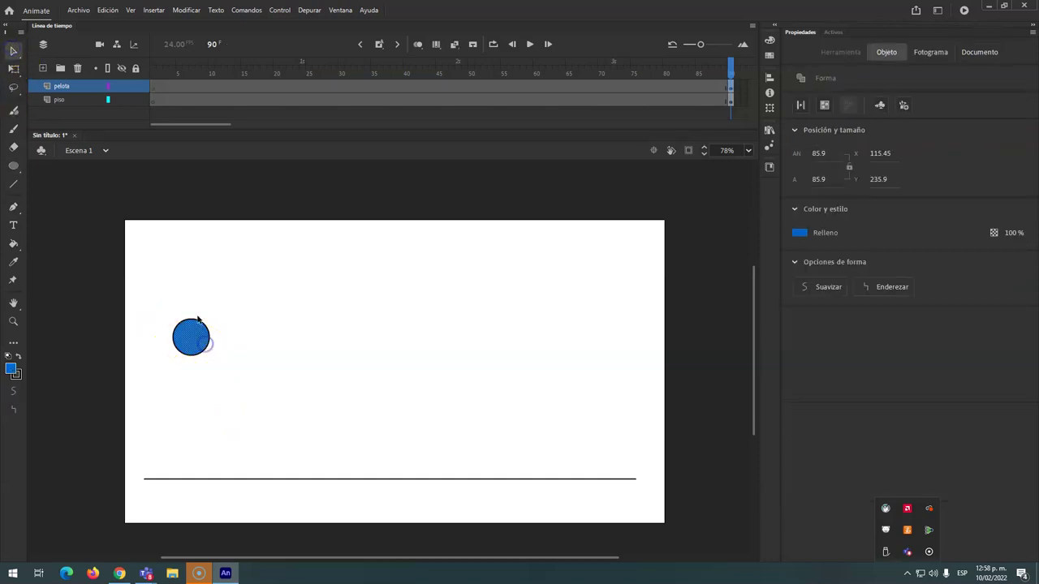
pyautogui.press('Delete')
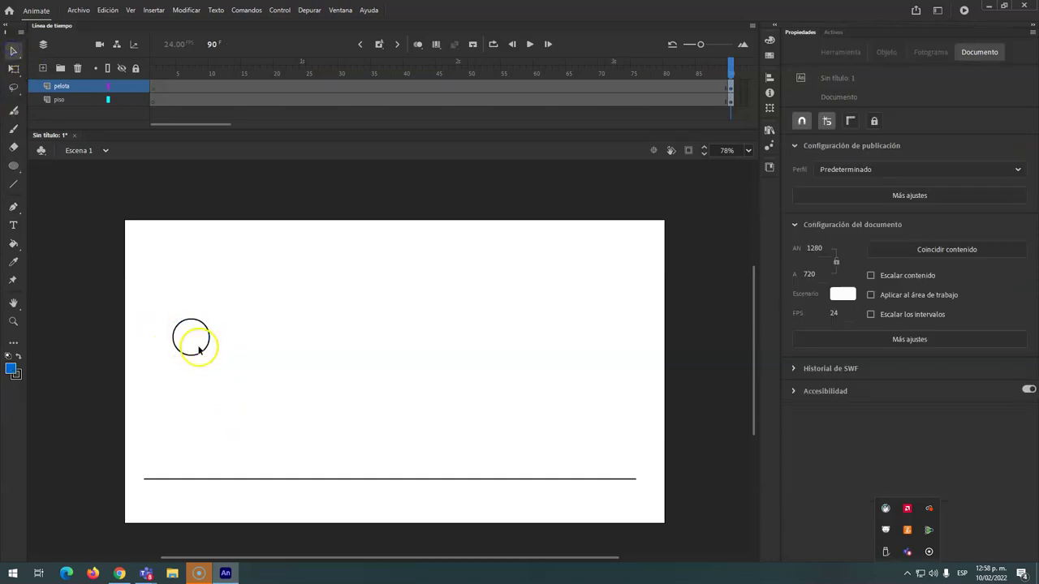
# Step: Move the keyframes at frame 90 of the pelota and piso layers to frame 1
pyautogui.click(203, 354)
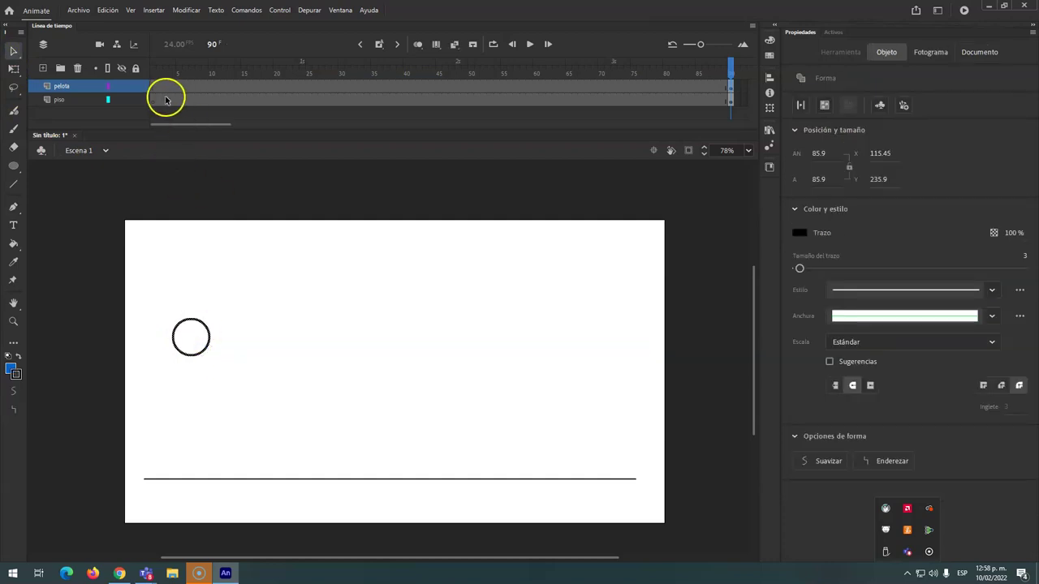
pyautogui.moveTo(733, 70)
pyautogui.mouseDown()
pyautogui.moveTo(116, 74)
pyautogui.moveTo(727, 79)
pyautogui.mouseUp()
pyautogui.click(731, 87)
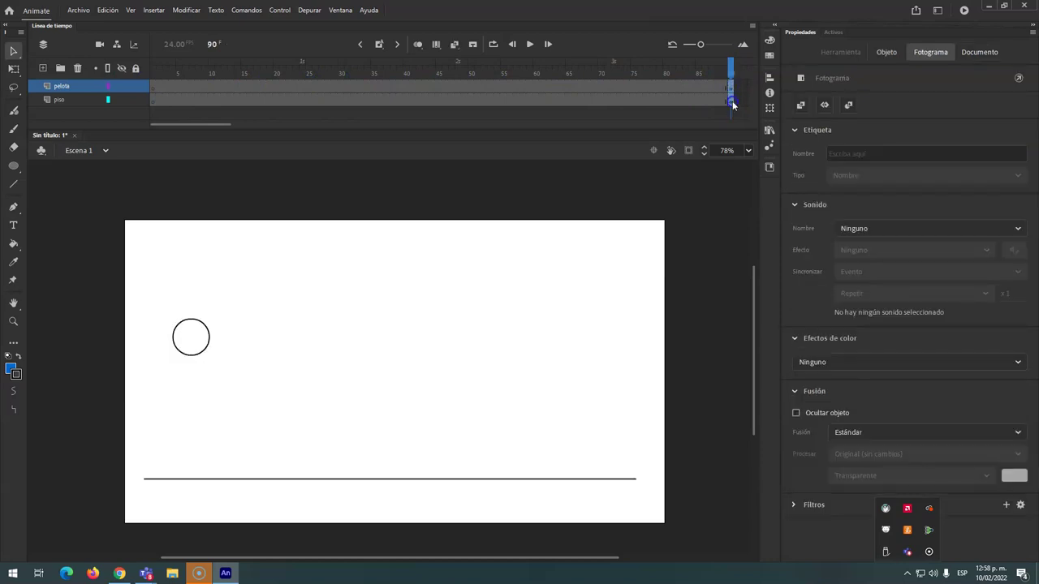
pyautogui.click(731, 101)
pyautogui.moveTo(697, 99); pyautogui.dragTo(184, 85)
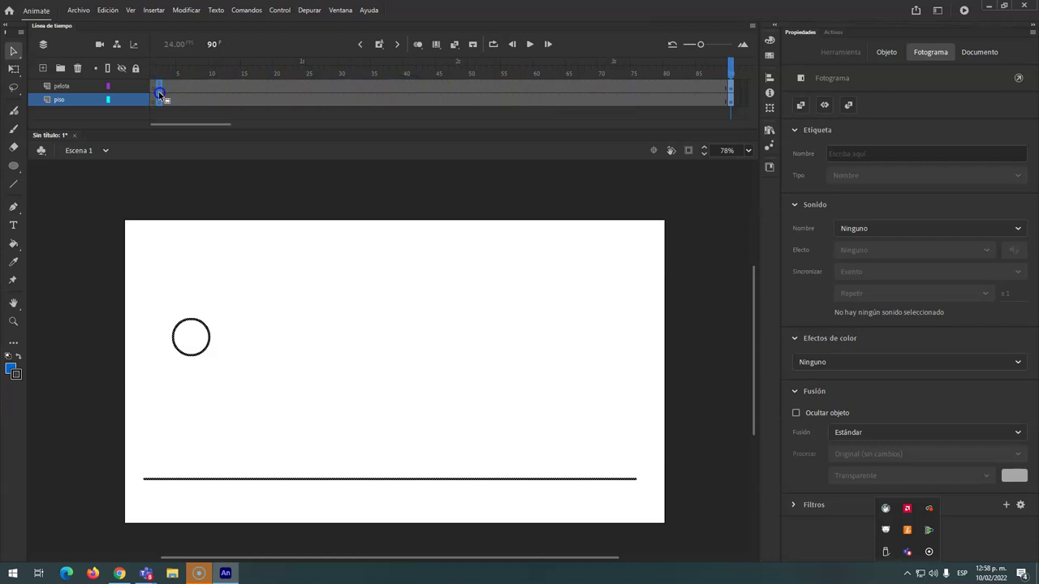
pyautogui.moveTo(200, 98); pyautogui.dragTo(152, 90)
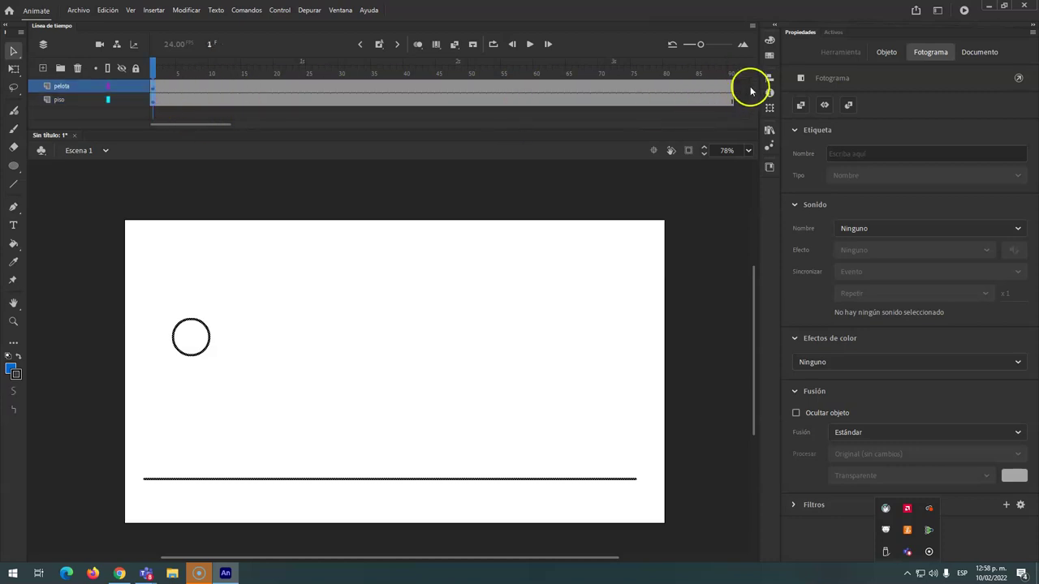
# Step: Remove all frames after frame 1 from both the pelota and piso layers
pyautogui.moveTo(742, 85); pyautogui.dragTo(160, 106)
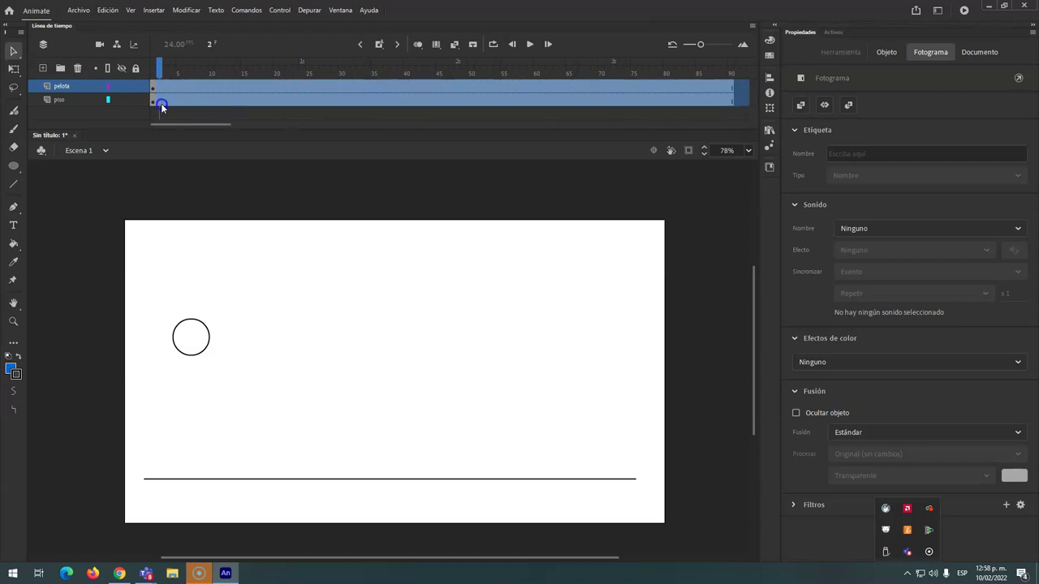
pyautogui.rightClick(159, 100)
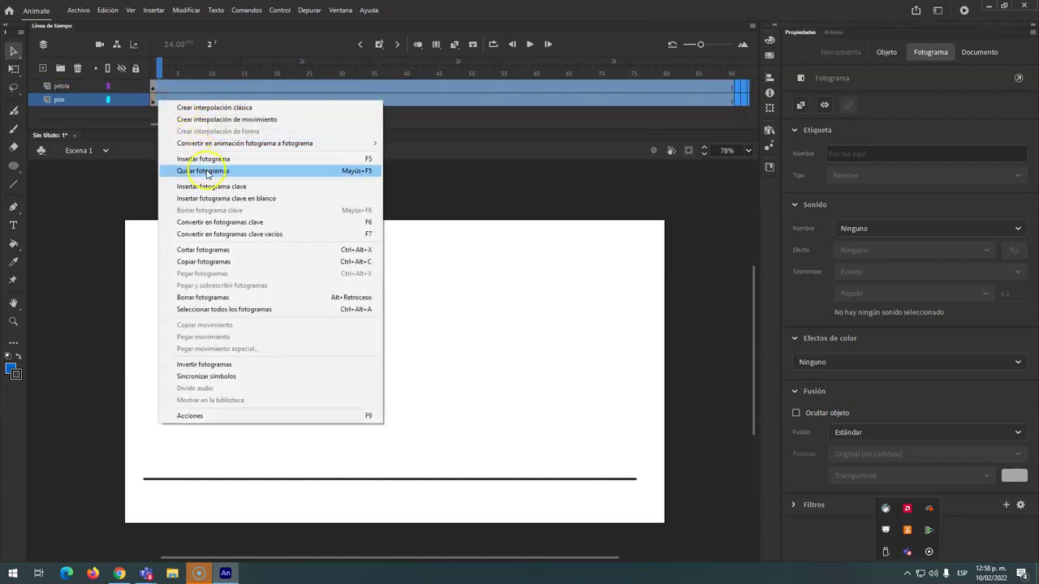
pyautogui.click(219, 172)
pyautogui.click(157, 99)
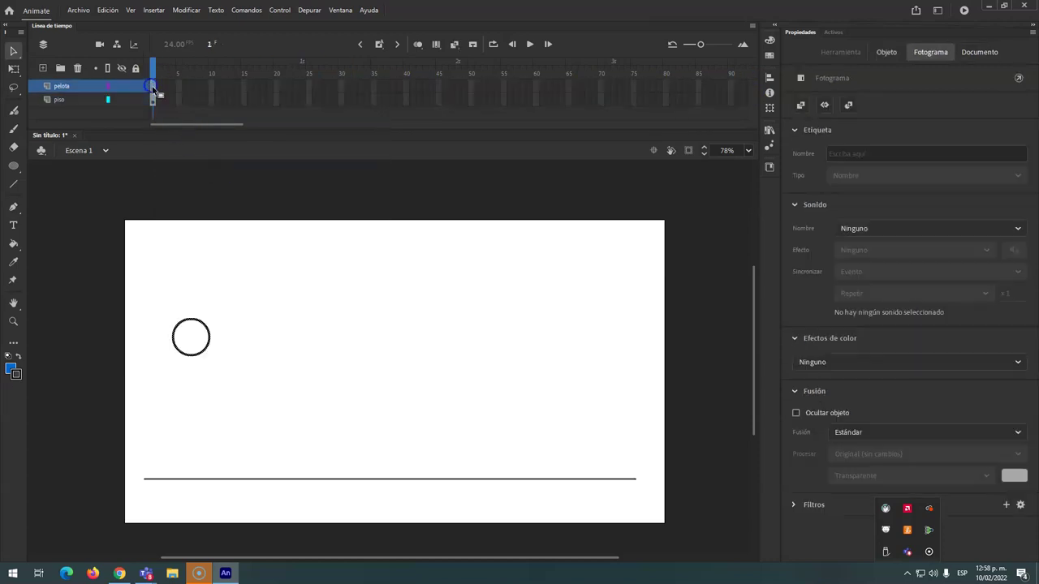
# Step: Create a classic tween on frame 1 of pelota, accepting the symbol conversion and choosing not to show the warning again
pyautogui.click(152, 86)
pyautogui.rightClick(154, 89)
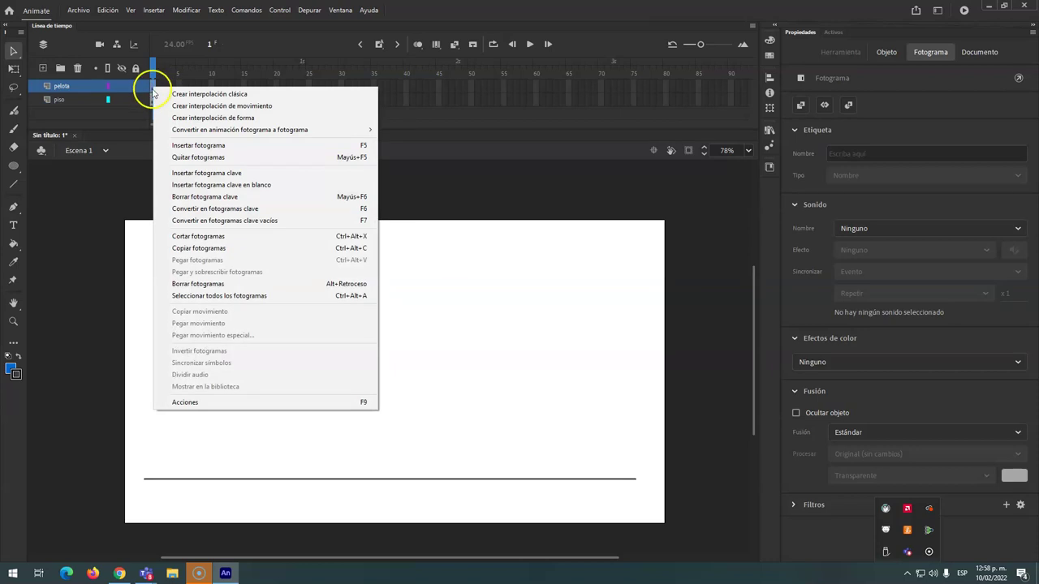
pyautogui.click(213, 95)
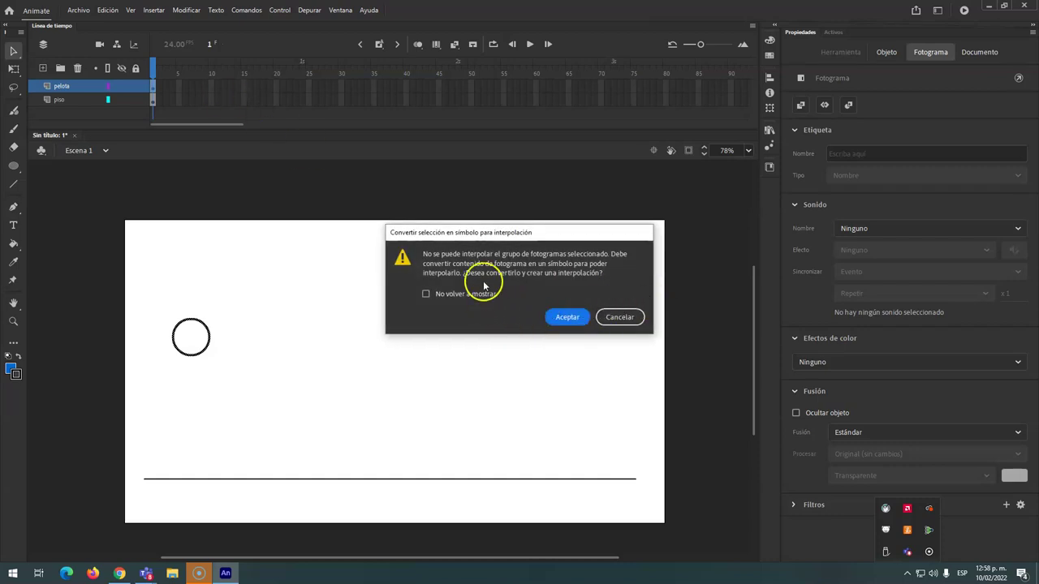
pyautogui.click(425, 294)
pyautogui.click(564, 316)
# Step: Add a keyframe at frame 10 on pelota and move the ball down and slightly right to the floor line's height
pyautogui.click(305, 87)
pyautogui.click(212, 87)
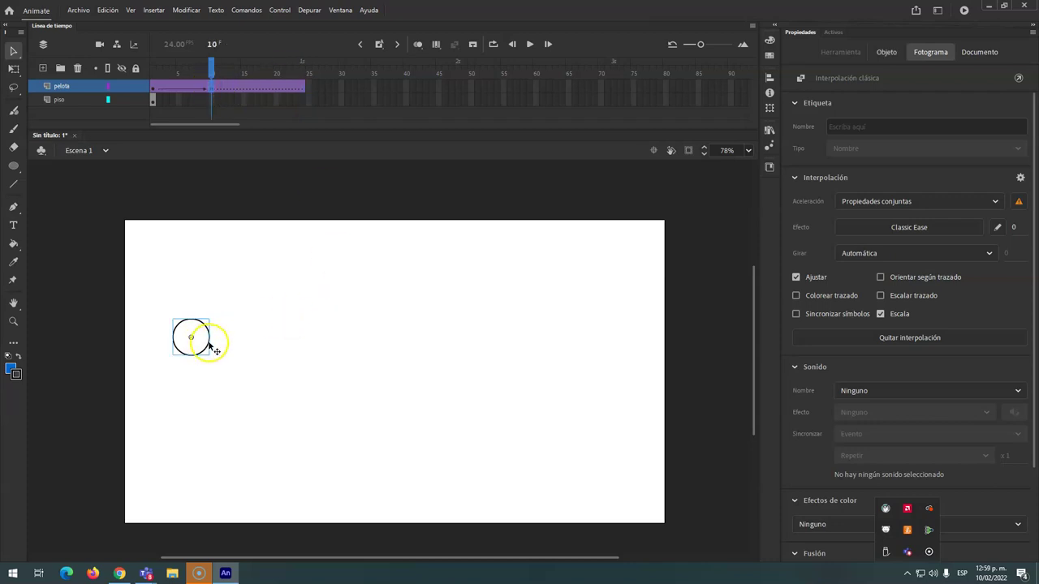
pyautogui.moveTo(209, 346); pyautogui.dragTo(246, 472)
# Step: Extend the piso layer to frame 90 by inserting frames, and lock the layer
pyautogui.click(154, 99)
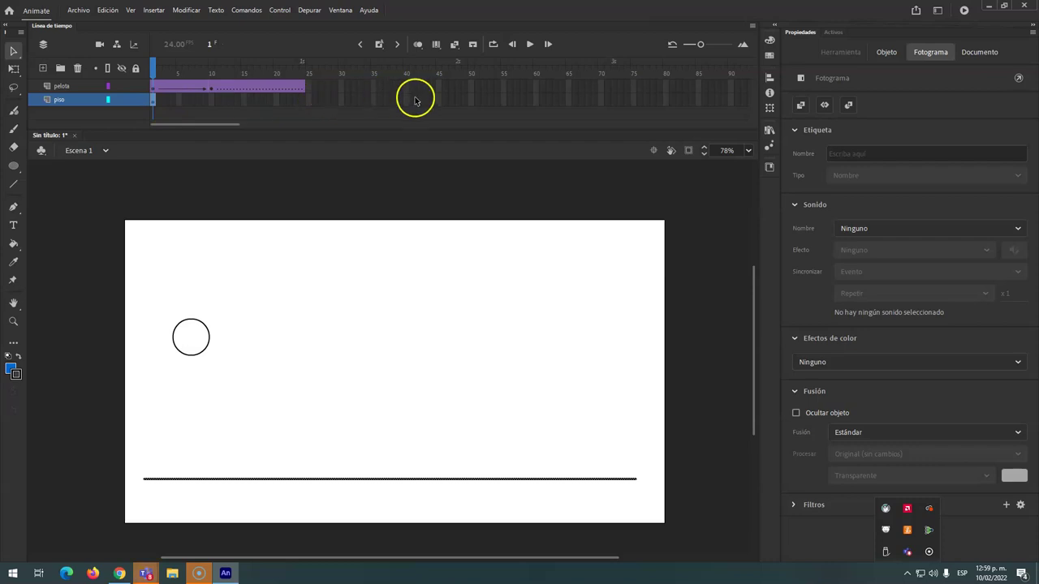
pyautogui.click(730, 101)
pyautogui.rightClick(730, 102)
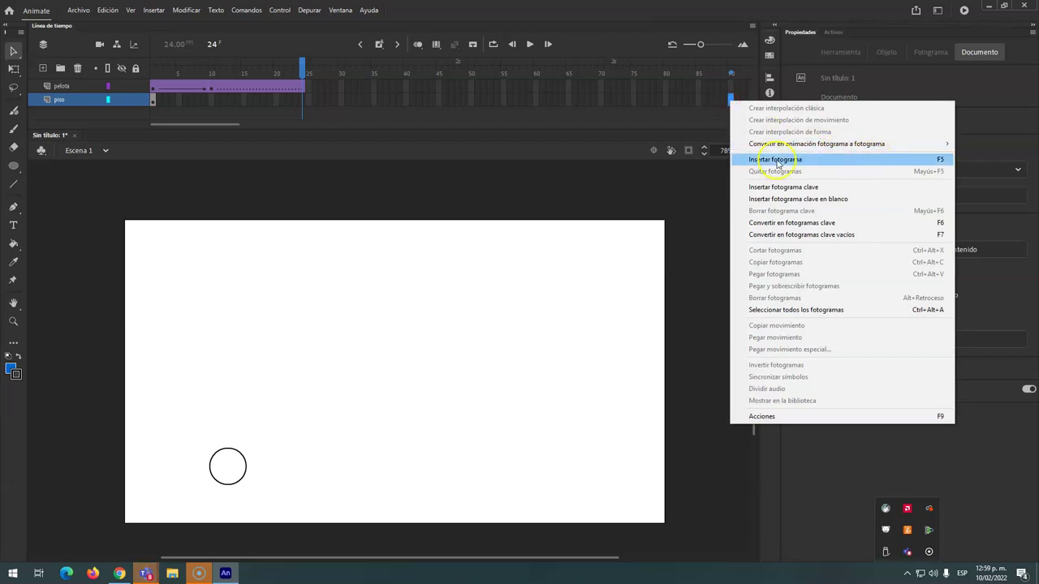
pyautogui.click(816, 160)
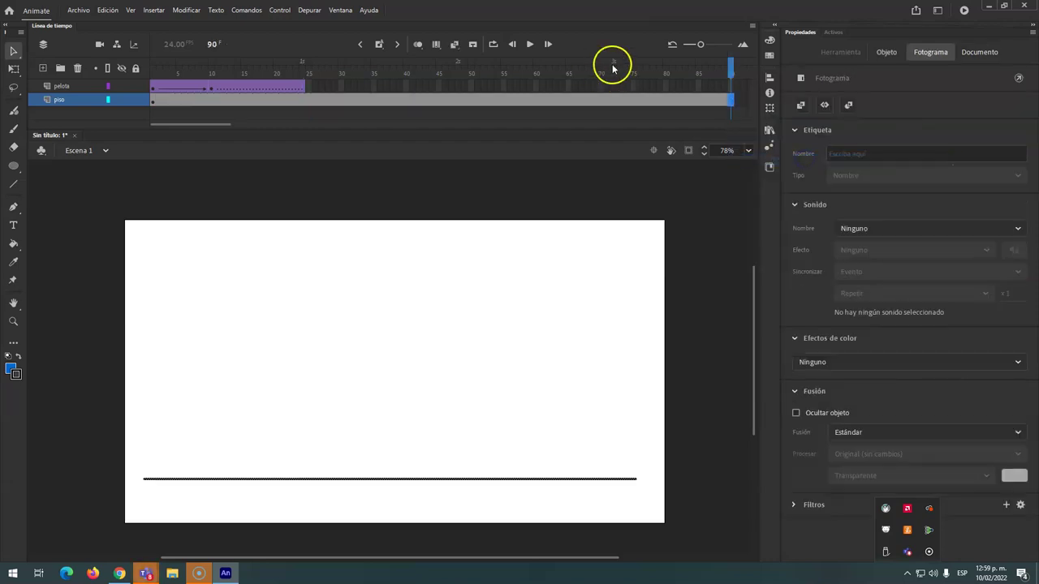
pyautogui.moveTo(727, 67); pyautogui.dragTo(146, 86)
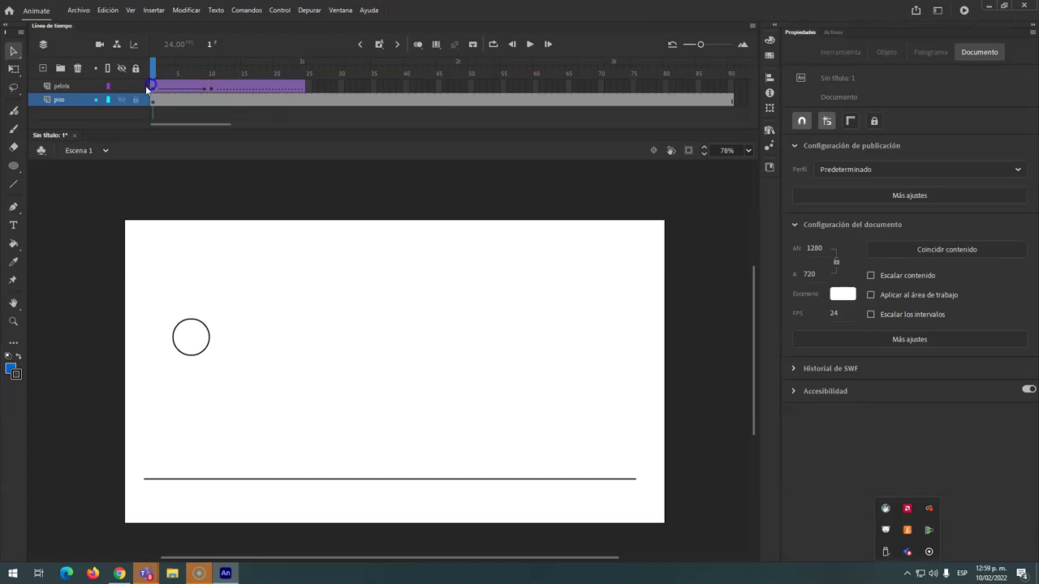
pyautogui.click(137, 99)
# Step: Raise the ball at frame 10 to rest on the floor line at about X 246, Y 572
pyautogui.moveTo(153, 72)
pyautogui.mouseDown()
pyautogui.moveTo(164, 75)
pyautogui.moveTo(149, 80)
pyautogui.mouseUp()
pyautogui.click(152, 89)
pyautogui.click(211, 88)
pyautogui.moveTo(225, 452); pyautogui.dragTo(228, 446)
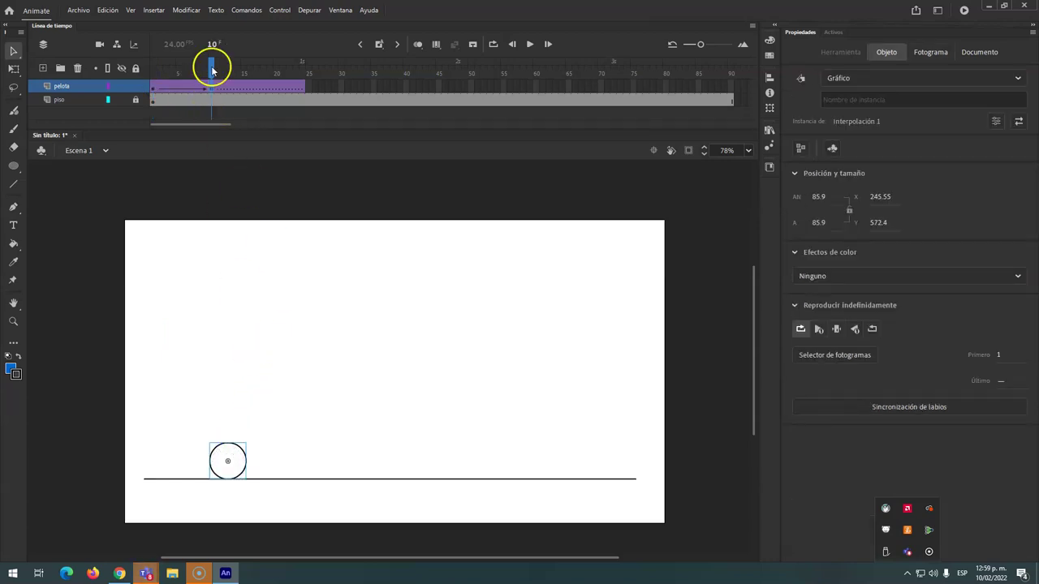
# Step: Convert frame 18 of pelota to a keyframe and move the ball up and right to about X 321, Y 399
pyautogui.click(267, 86)
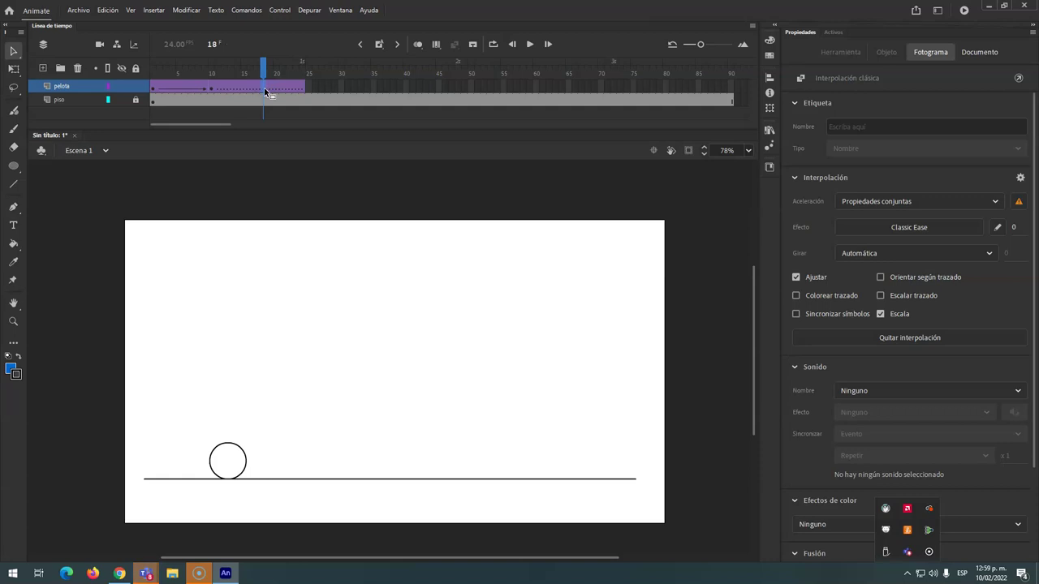
pyautogui.rightClick(264, 87)
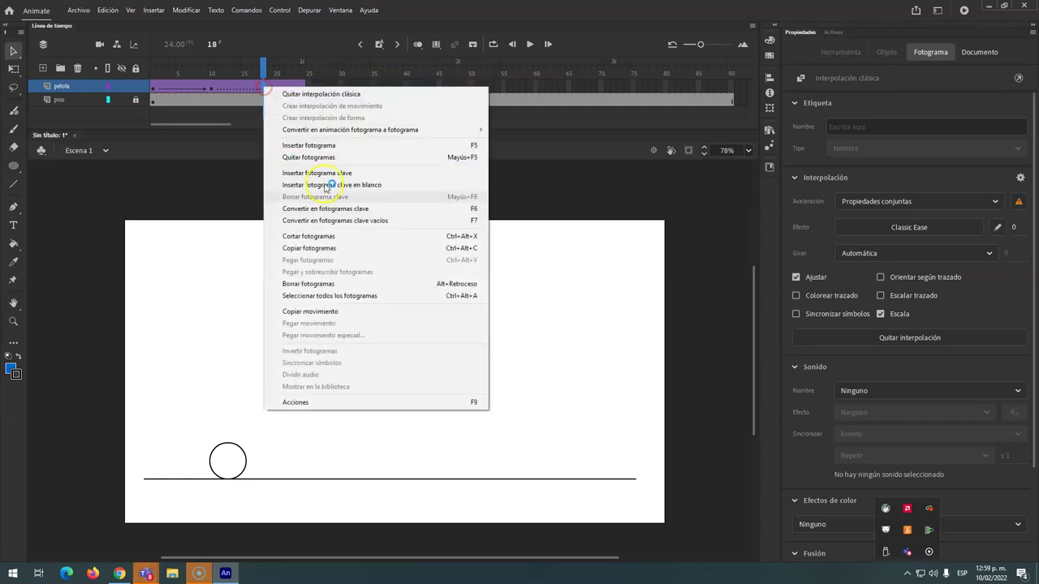
pyautogui.click(469, 210)
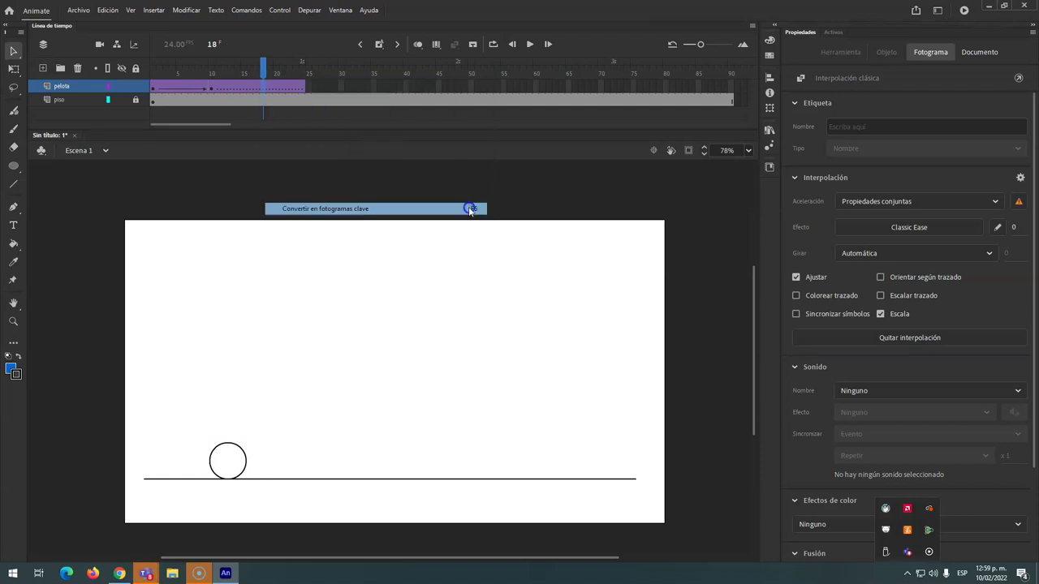
pyautogui.moveTo(235, 450); pyautogui.dragTo(267, 376)
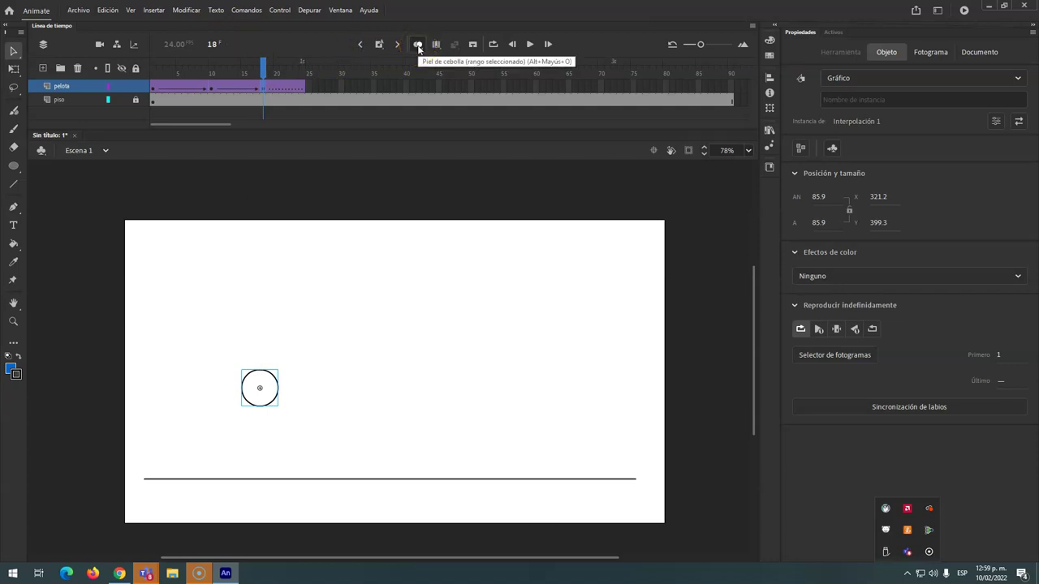
# Step: Turn on onion skin and extend its range to cover frames 1 to 24
pyautogui.click(418, 46)
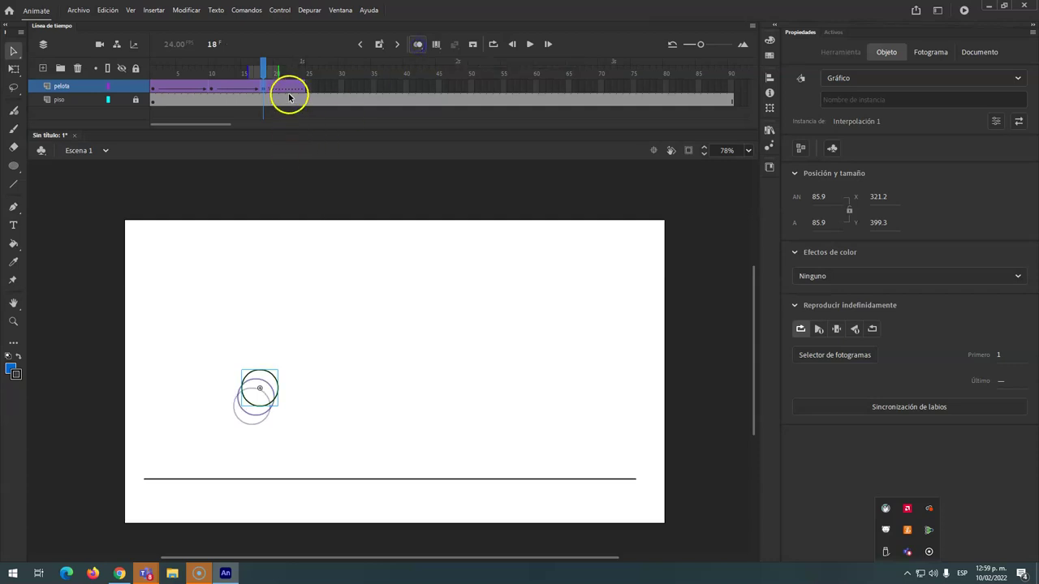
pyautogui.click(245, 73)
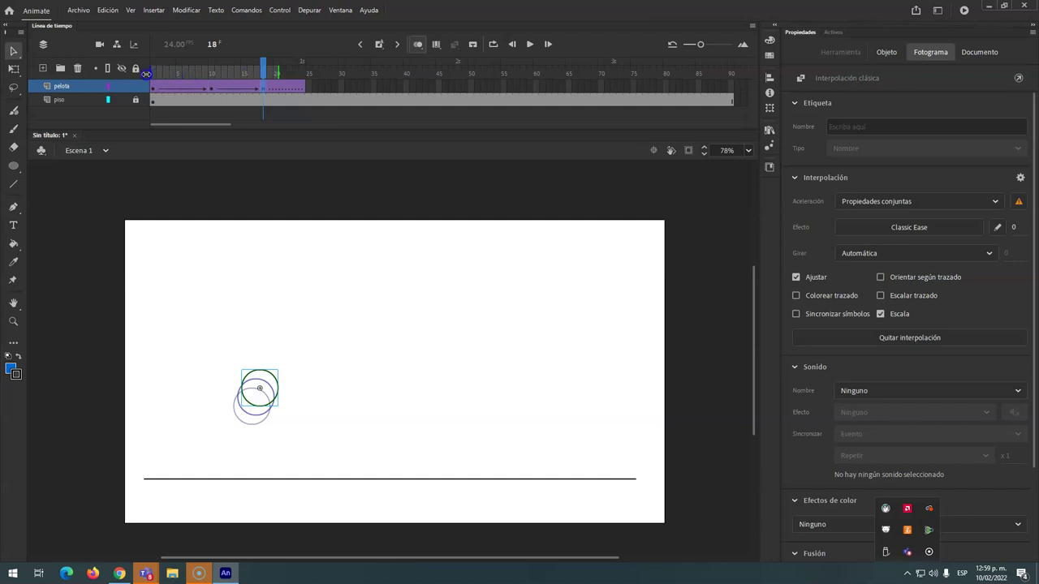
pyautogui.moveTo(146, 74); pyautogui.dragTo(137, 76)
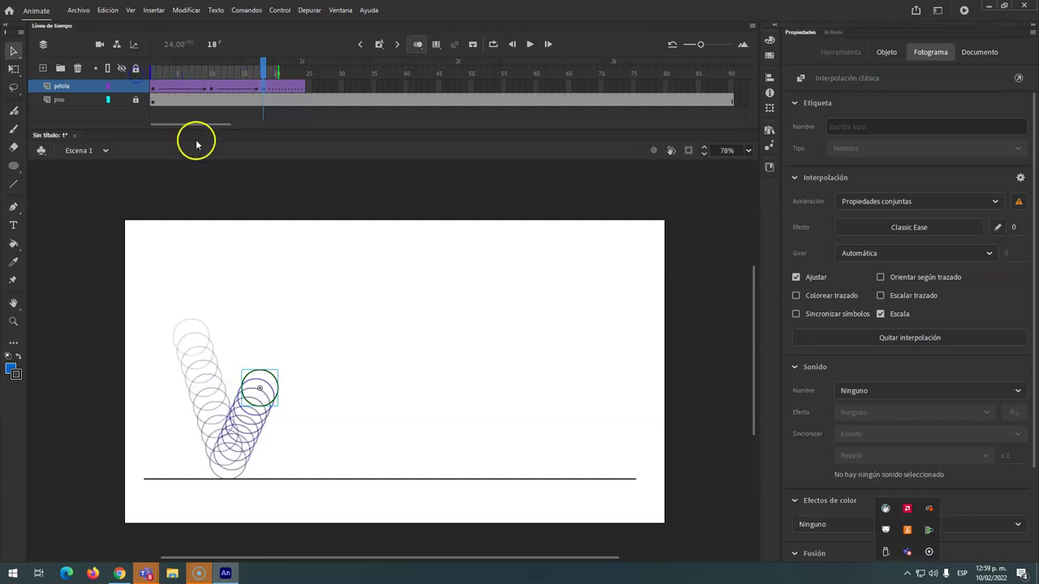
pyautogui.click(263, 72)
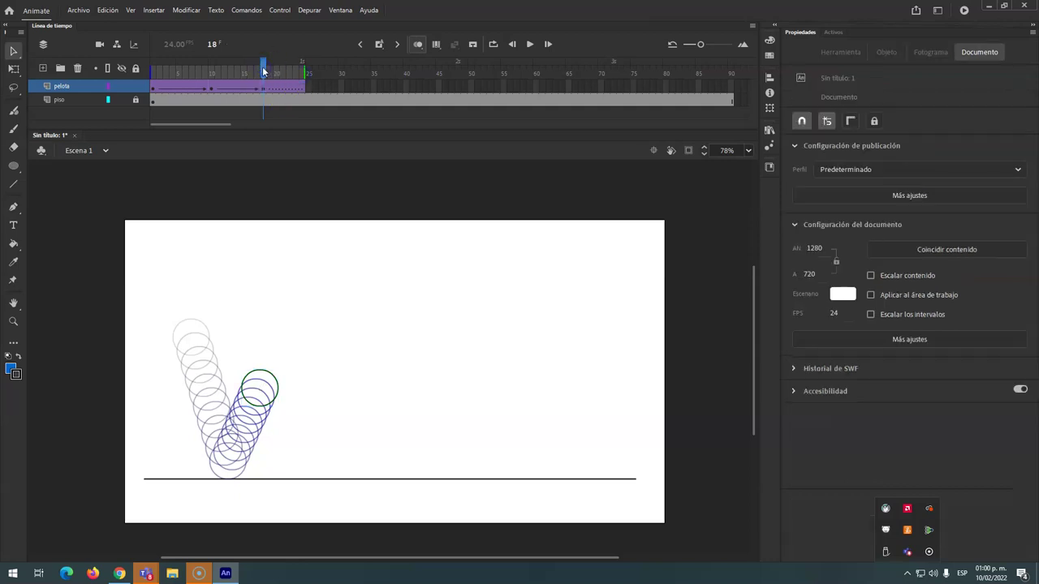
# Step: Add a keyframe at frame 25 on pelota and place the ball on the floor line at about X 408, Y 572
pyautogui.moveTo(282, 84); pyautogui.dragTo(310, 88)
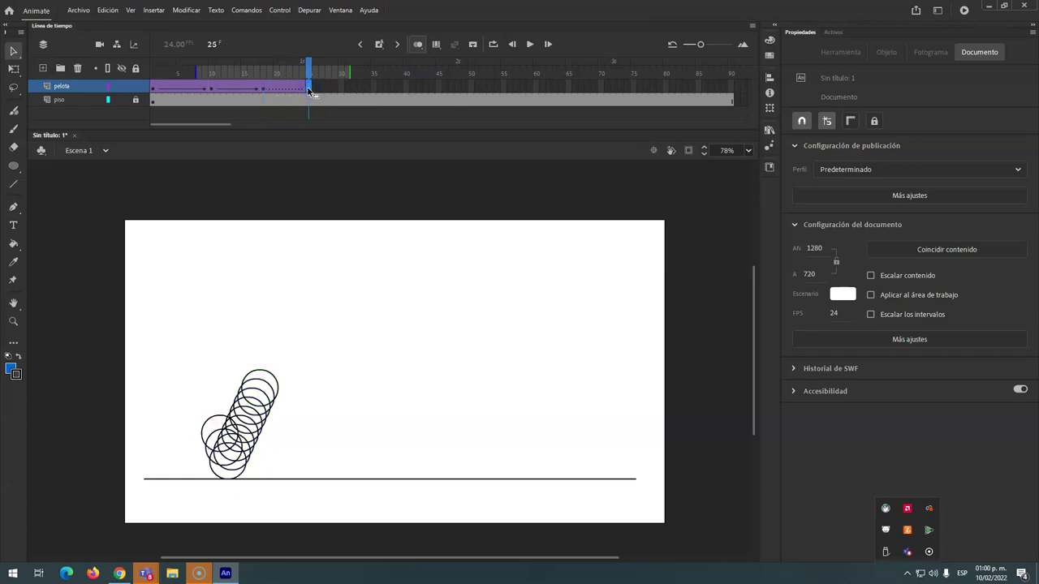
pyautogui.click(272, 400)
pyautogui.moveTo(276, 403); pyautogui.dragTo(316, 480)
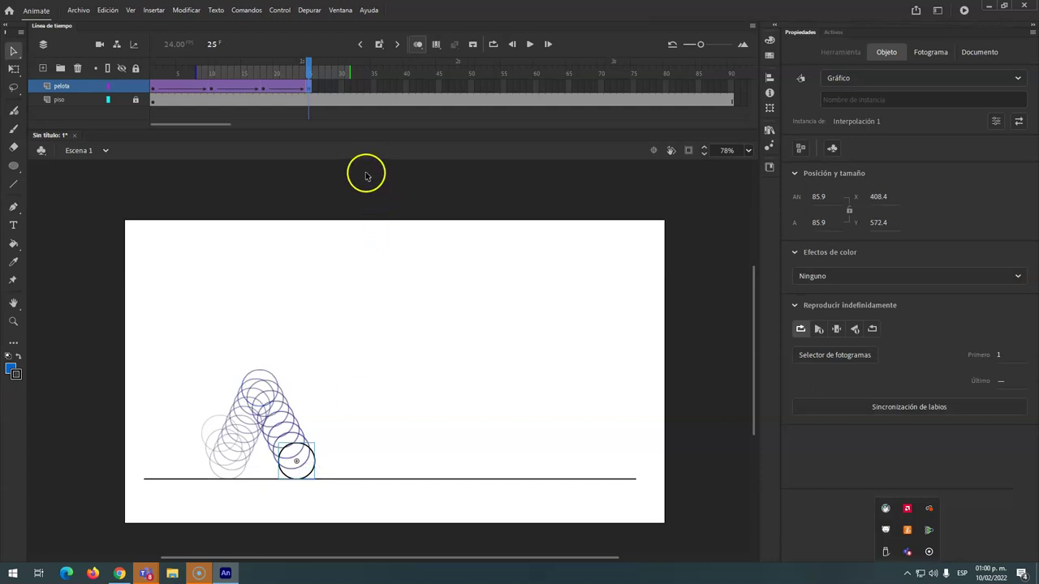
# Step: Add a keyframe at frame 30 on pelota and move the ball up and right for a lower second bounce
pyautogui.click(336, 100)
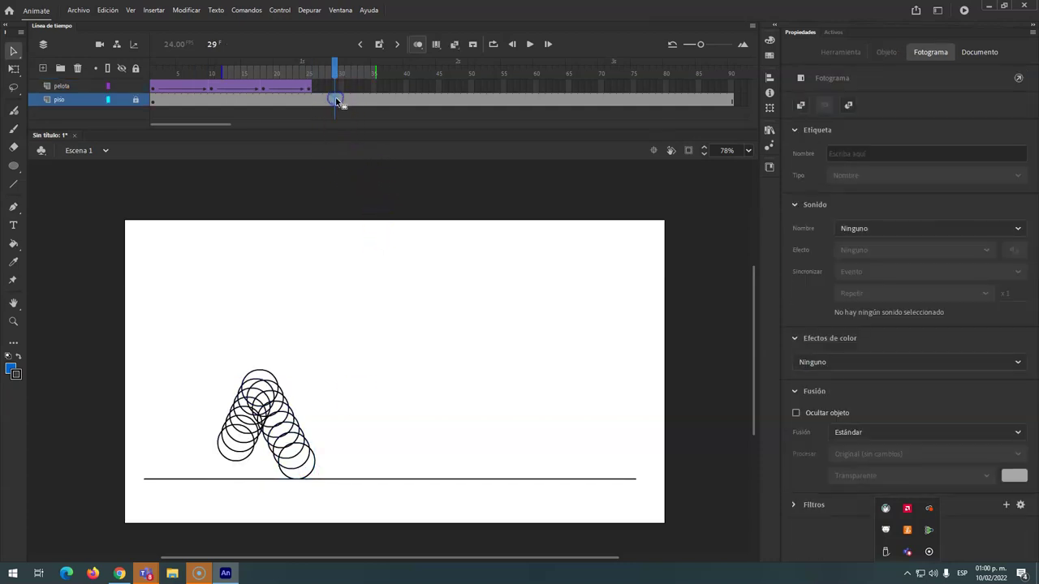
pyautogui.click(336, 87)
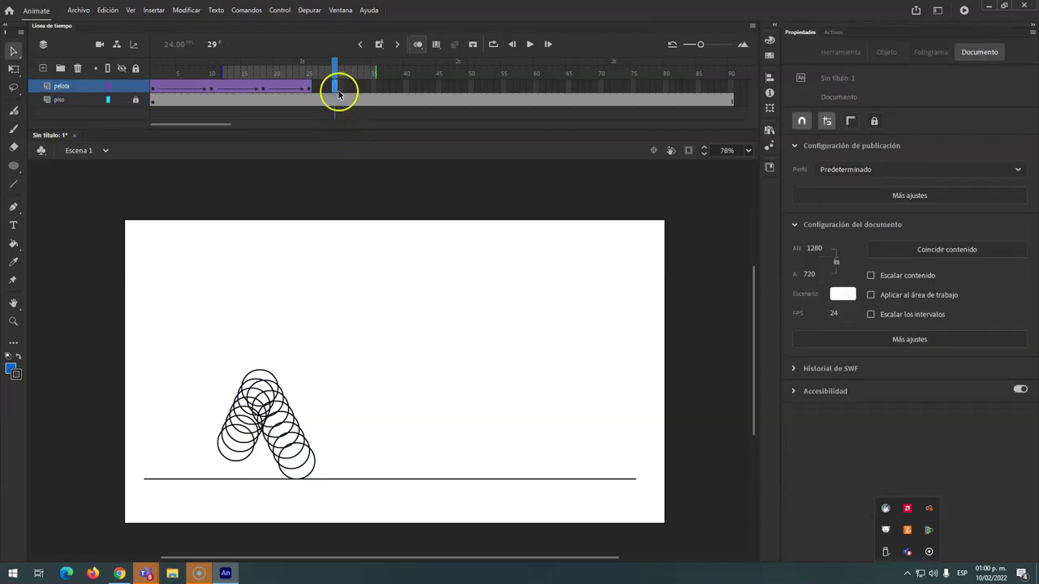
pyautogui.click(342, 90)
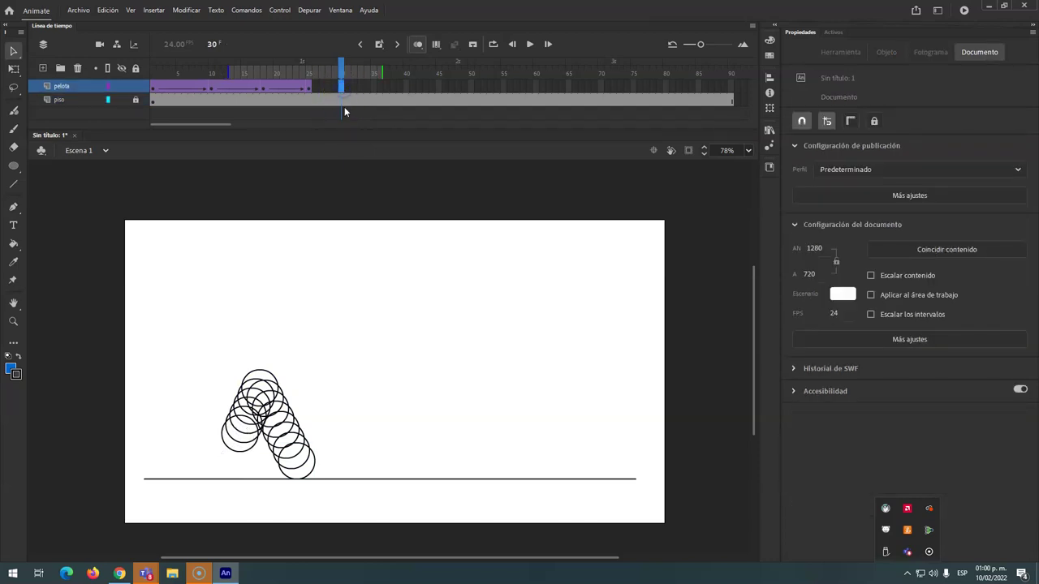
pyautogui.press('F6')
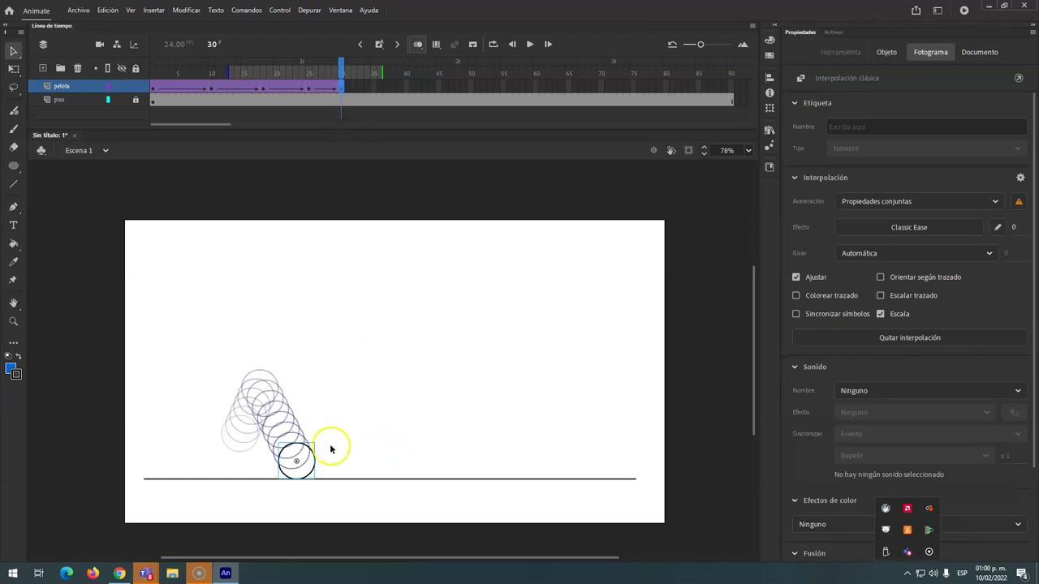
pyautogui.moveTo(313, 455); pyautogui.dragTo(341, 409)
# Step: Extend the onion skin range back to frame 1, and switch the layers' outline display on and off again
pyautogui.moveTo(229, 73); pyautogui.dragTo(152, 74)
pyautogui.click(108, 68)
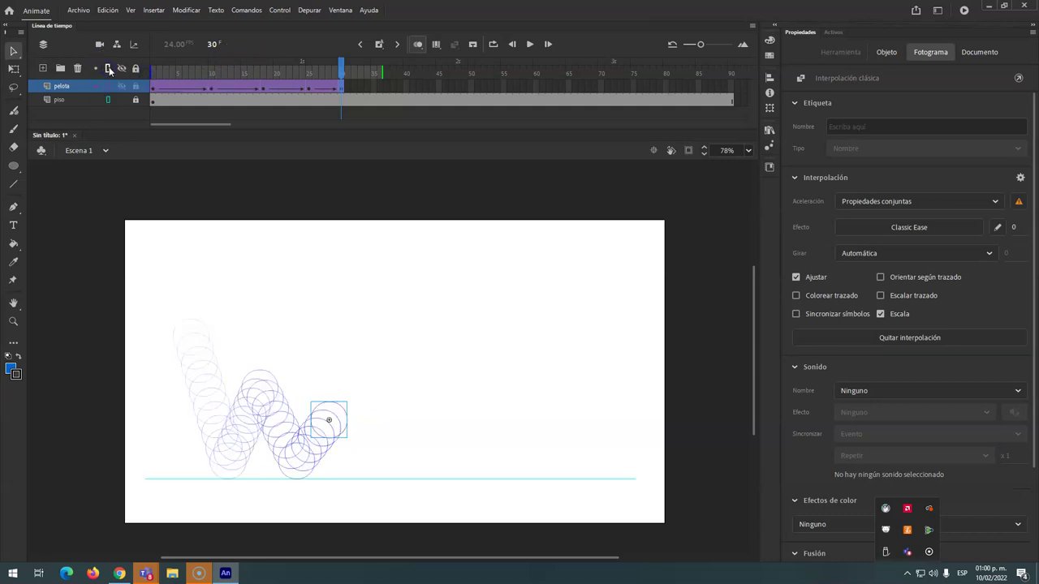
pyautogui.click(108, 69)
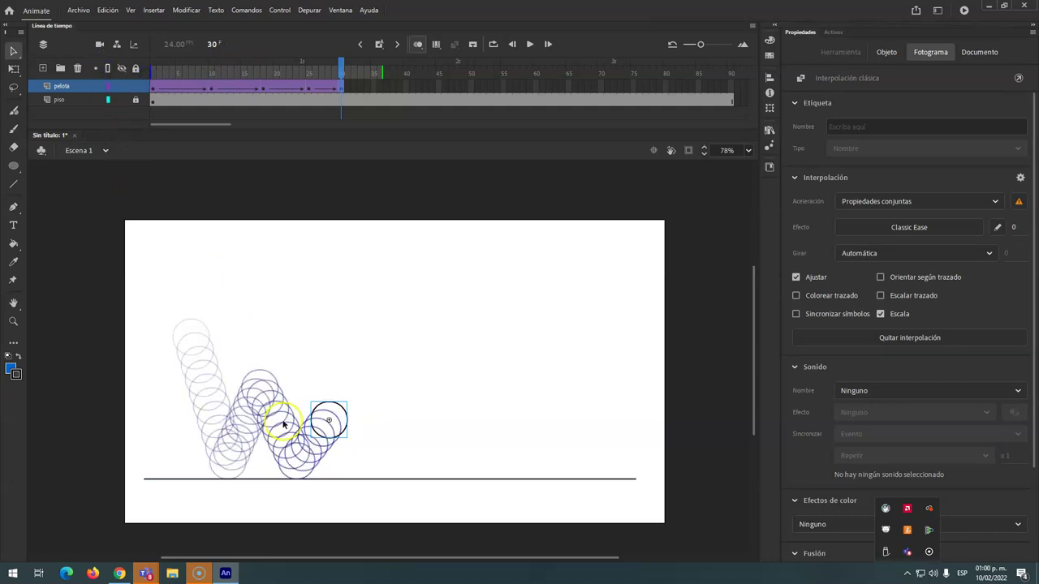
# Step: Fine-tune the ball's position at frame 30 to about X 471, Y 471
pyautogui.moveTo(338, 408); pyautogui.dragTo(334, 407)
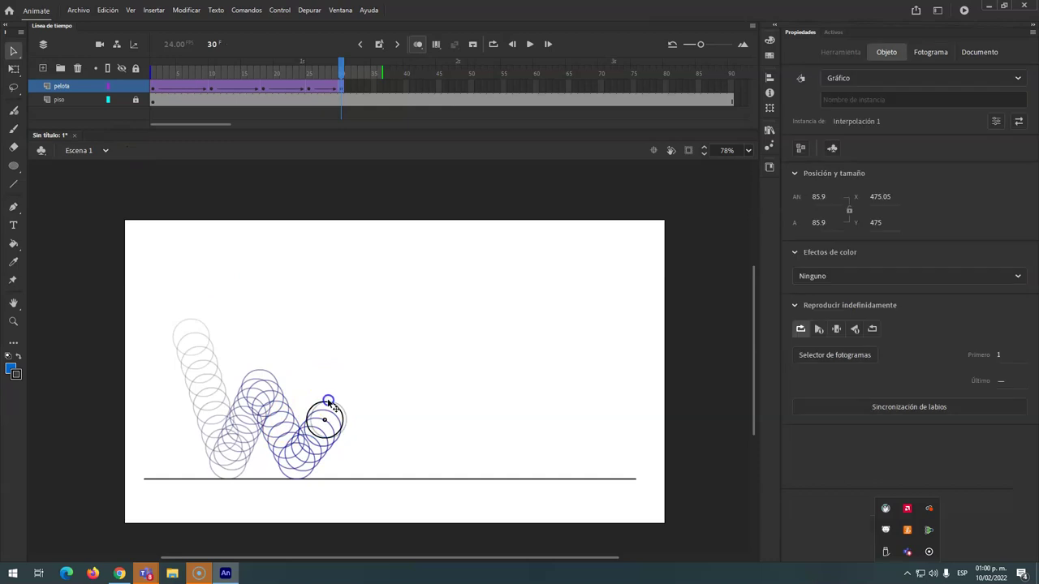
pyautogui.click(328, 400)
pyautogui.press('Left')
pyautogui.press('Left')
pyautogui.press('Left')
pyautogui.press('Up')
pyautogui.press('Up')
pyautogui.press('Up')
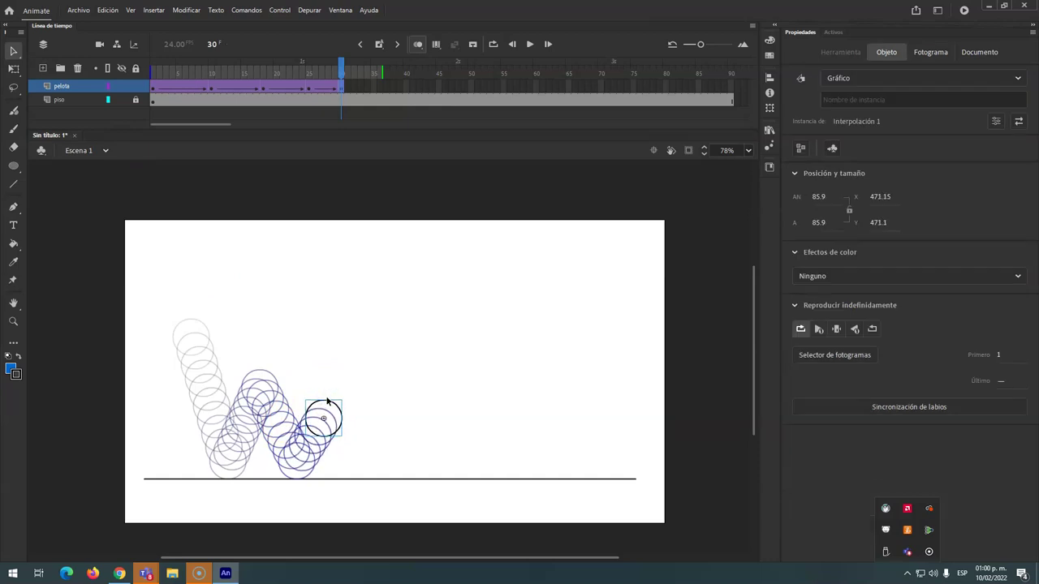
# Step: Add a keyframe at frame 35 on pelota and place the ball on the floor line at about X 535, Y 572
pyautogui.click(374, 88)
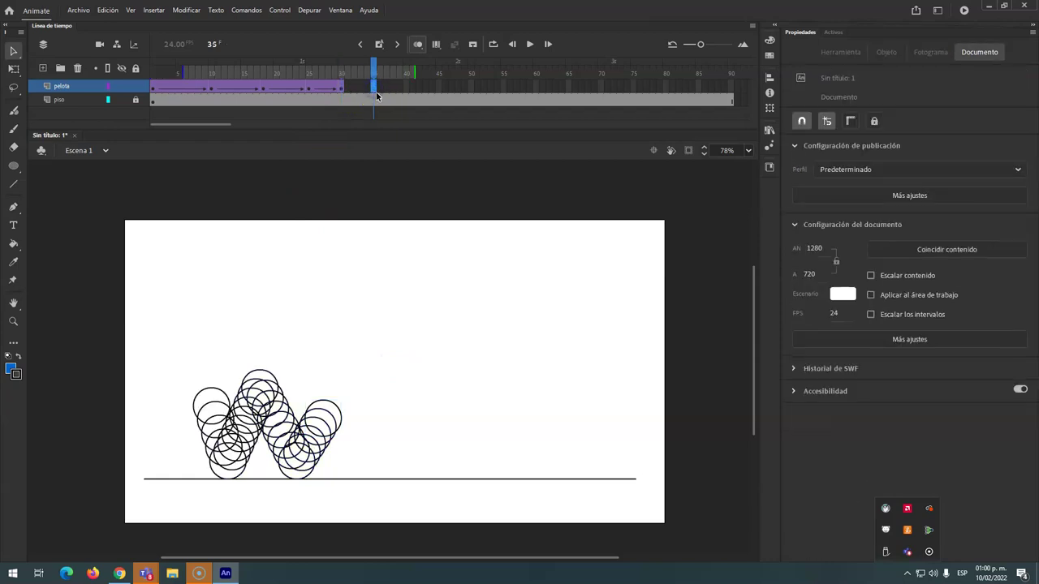
pyautogui.press('F6')
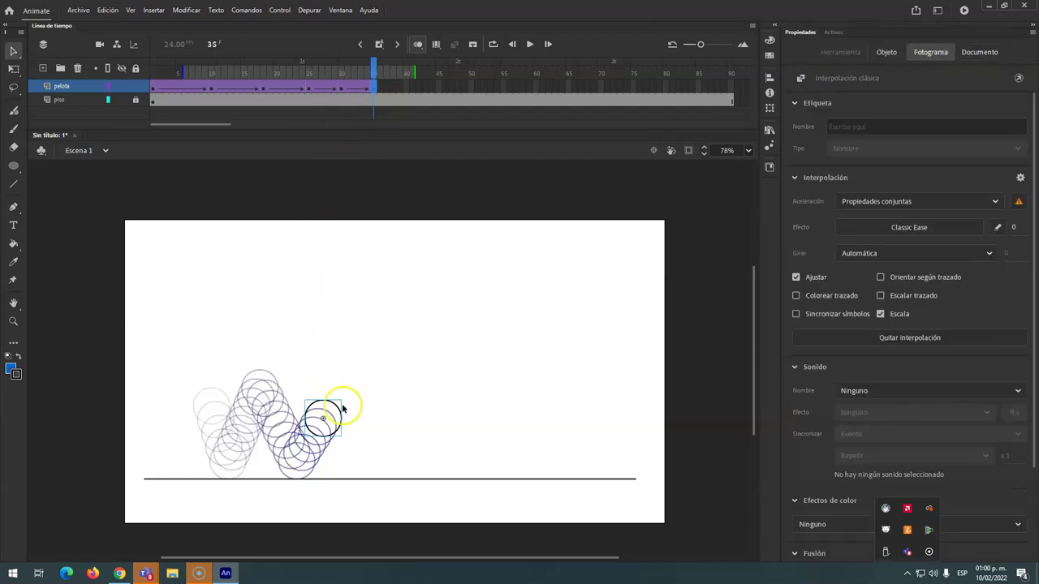
pyautogui.moveTo(341, 420); pyautogui.dragTo(367, 465)
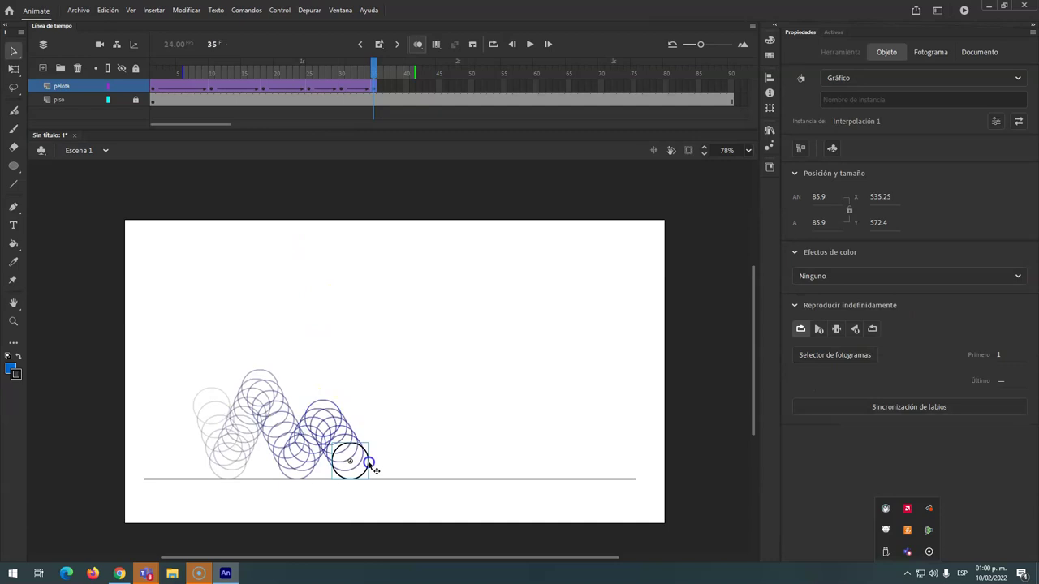
# Step: Add a keyframe at frame 39 on pelota and raise the ball to about X 587, Y 503 for a lower bounce
pyautogui.click(378, 89)
pyautogui.click(394, 90)
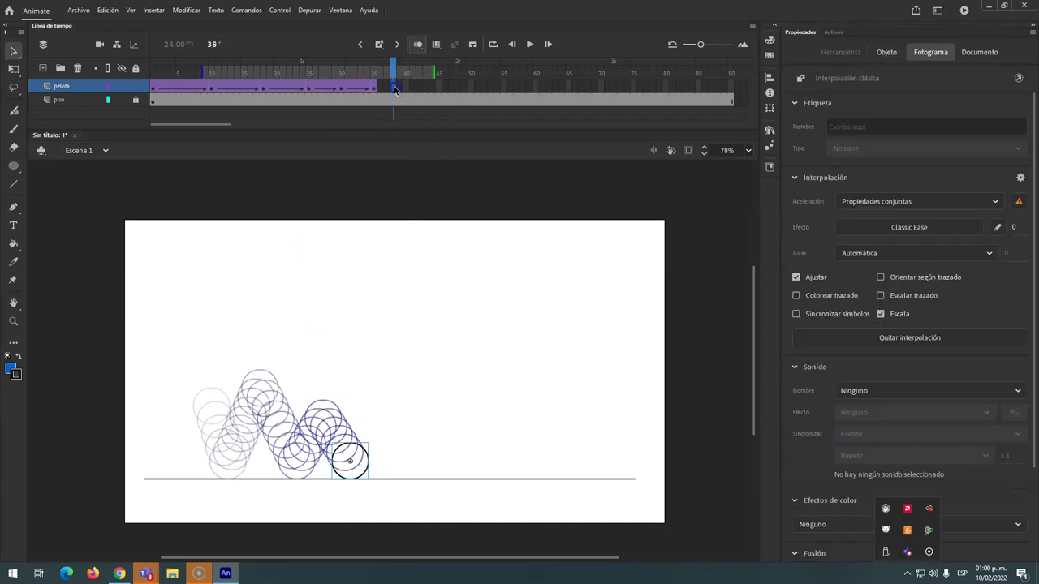
pyautogui.moveTo(388, 90); pyautogui.dragTo(403, 90)
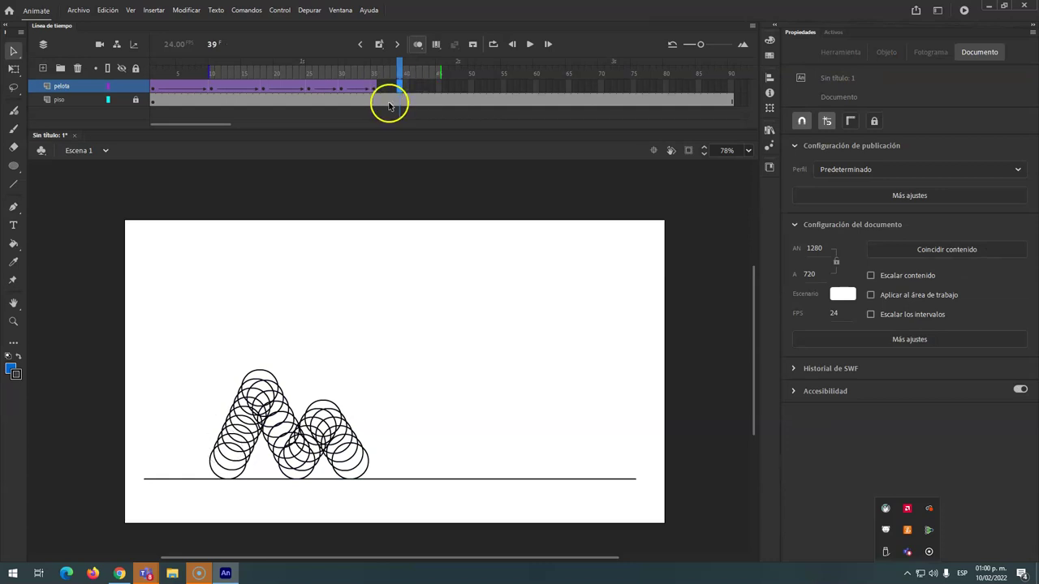
pyautogui.click(378, 430)
pyautogui.moveTo(379, 427); pyautogui.dragTo(383, 420)
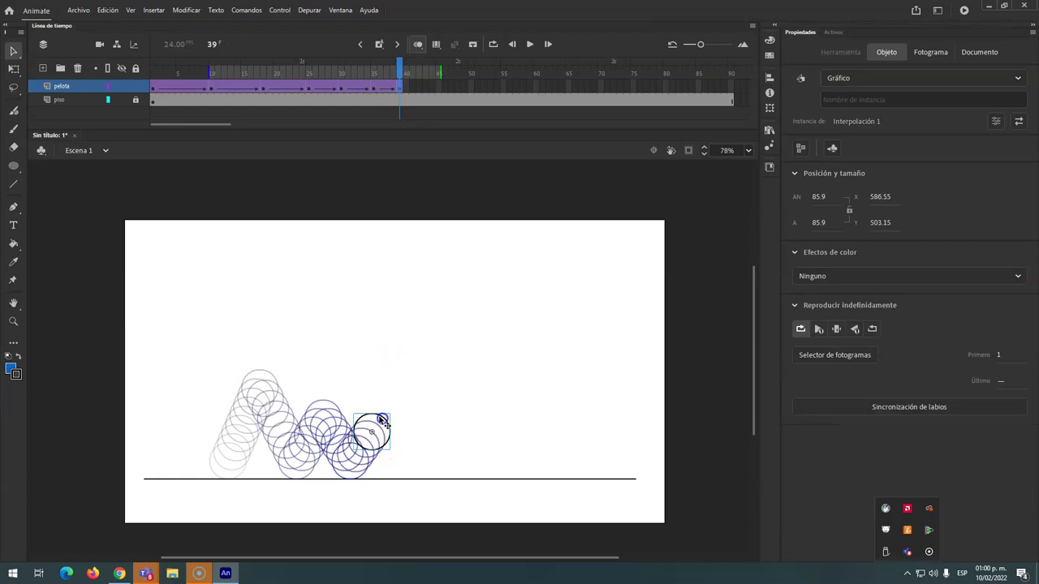
# Step: Add a keyframe at frame 43 on pelota and bring the ball down to the floor line at about X 635, Y 572
pyautogui.click(425, 86)
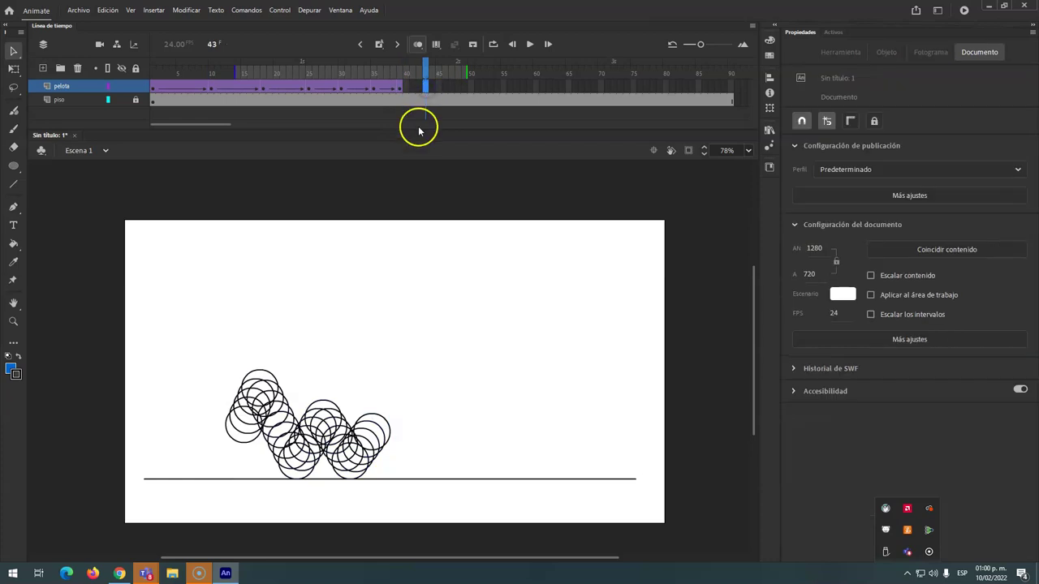
pyautogui.press('F6')
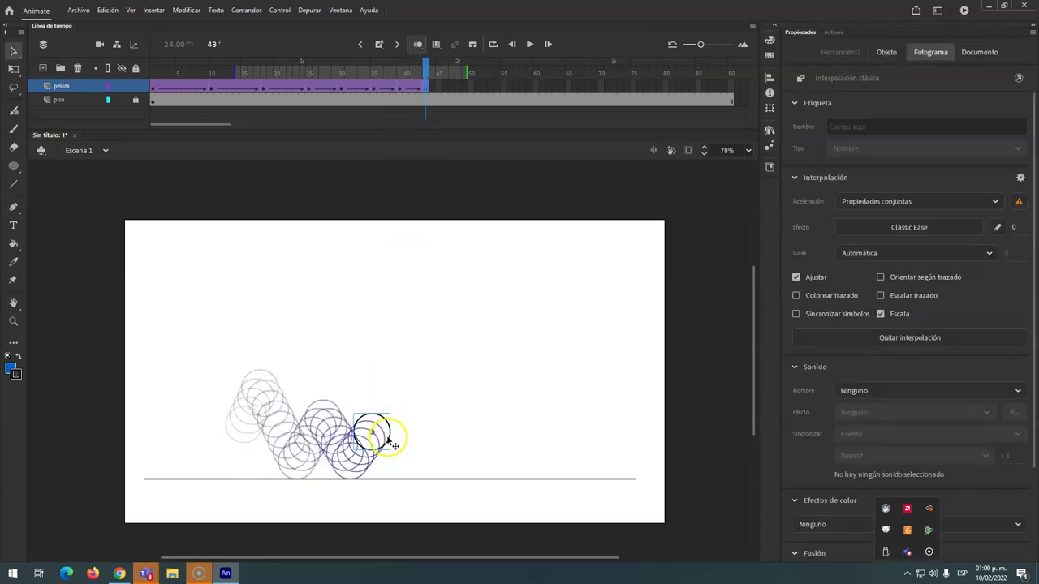
pyautogui.moveTo(392, 444); pyautogui.dragTo(414, 474)
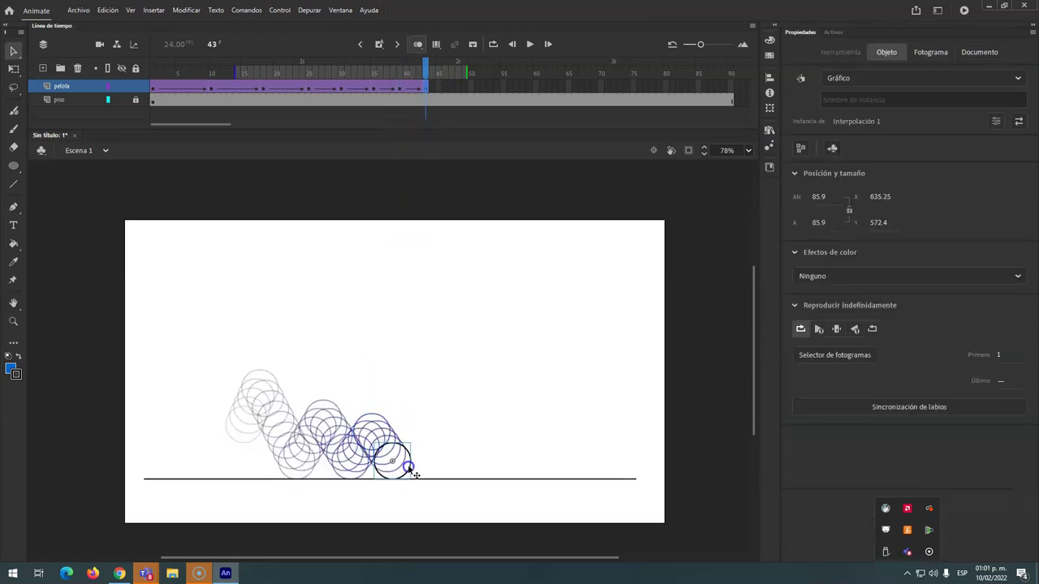
# Step: Add a keyframe at frame 46 on pelota and raise the ball slightly to about X 663, Y 540
pyautogui.click(441, 89)
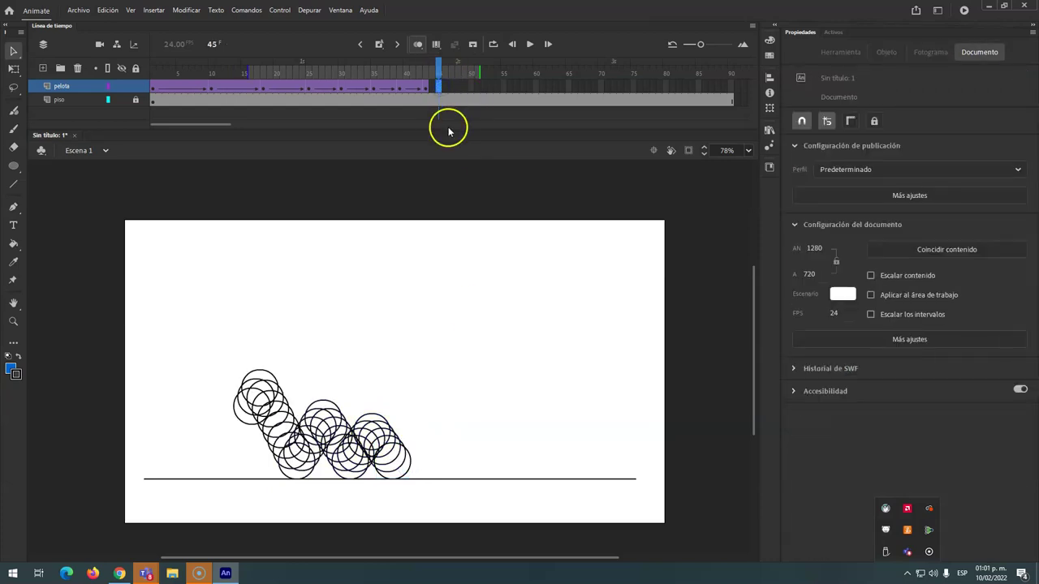
pyautogui.click(444, 86)
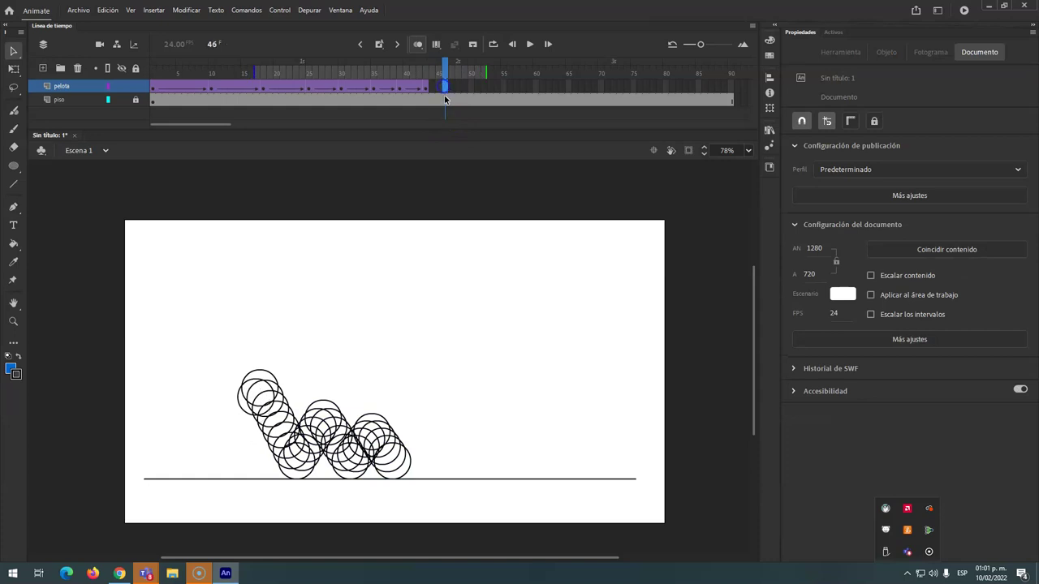
pyautogui.press('F6')
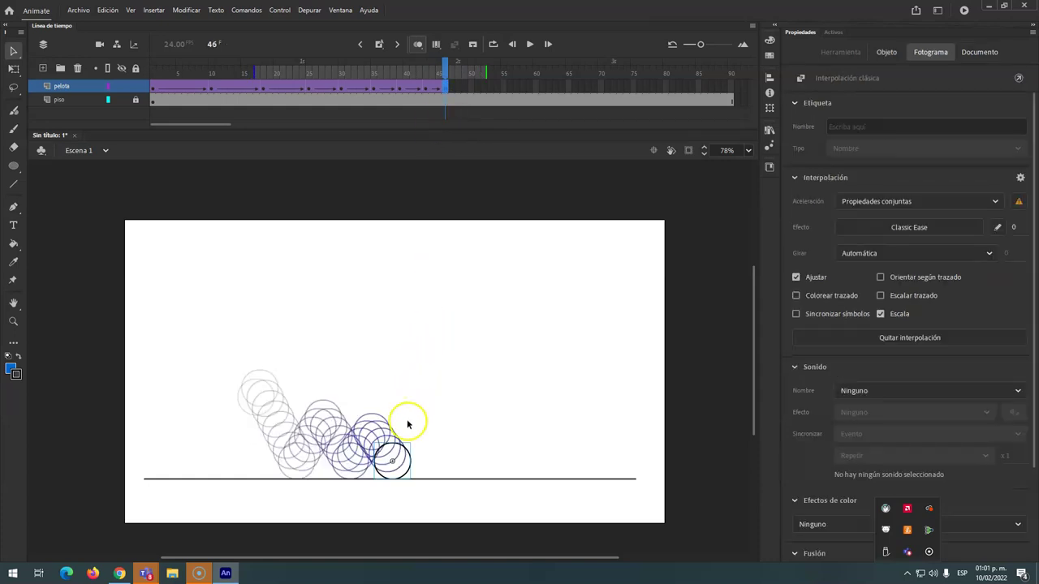
pyautogui.moveTo(410, 457); pyautogui.dragTo(422, 443)
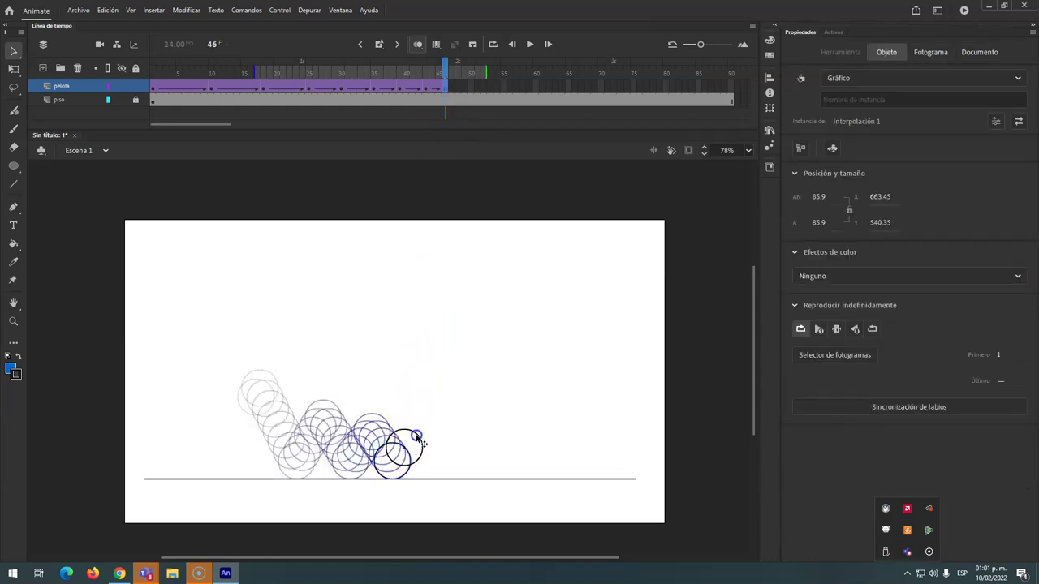
# Step: Add a keyframe at frame 49 on pelota and land the ball on the floor line at about X 695, Y 572
pyautogui.click(452, 86)
pyautogui.click(462, 89)
pyautogui.click(471, 91)
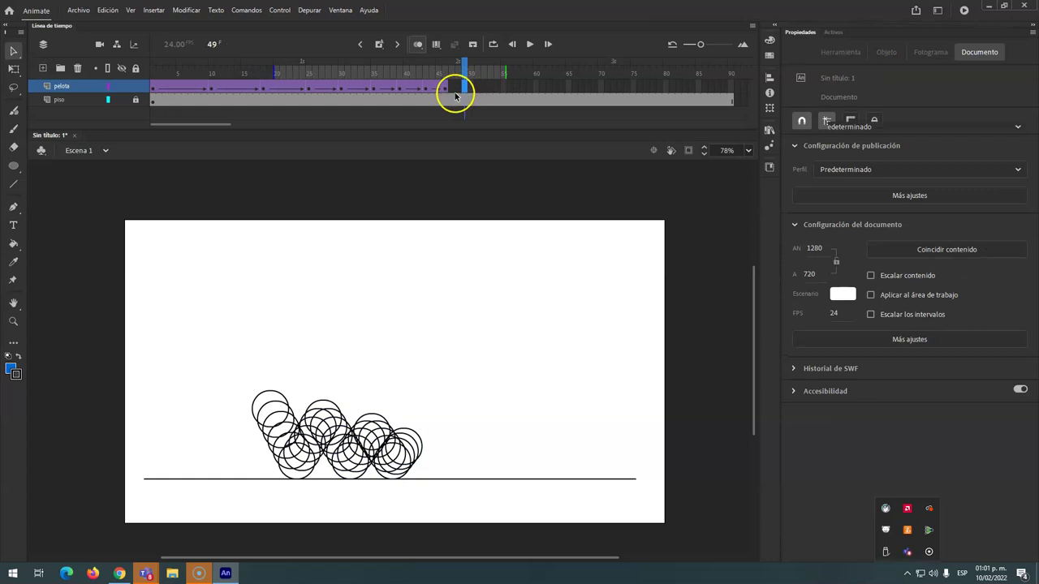
pyautogui.click(462, 92)
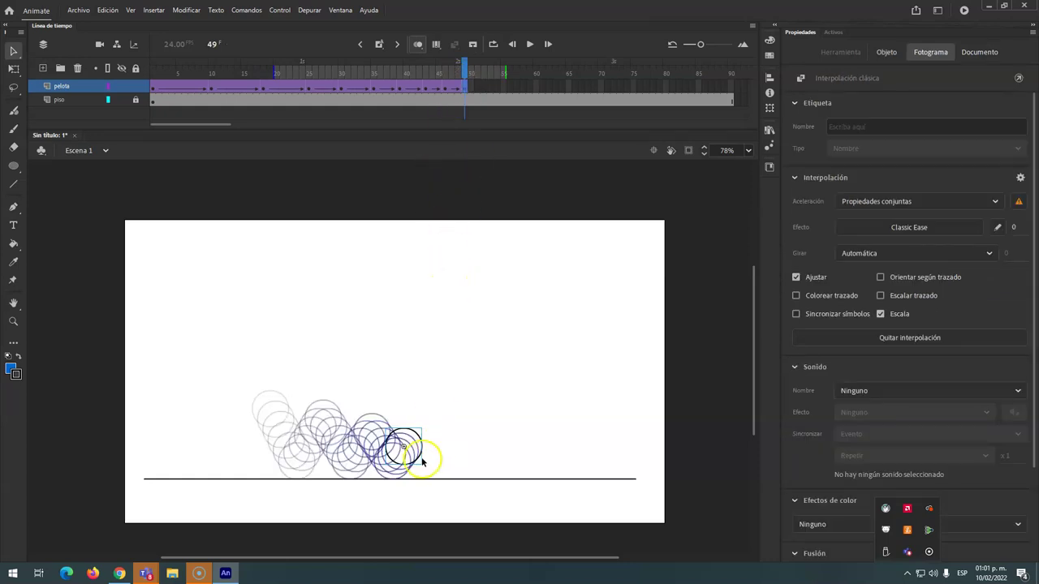
pyautogui.moveTo(422, 462); pyautogui.dragTo(438, 477)
# Step: Add keyframes at frames 50 and 51 on pelota and lift the ball very slightly off the floor at frame 51
pyautogui.click(478, 88)
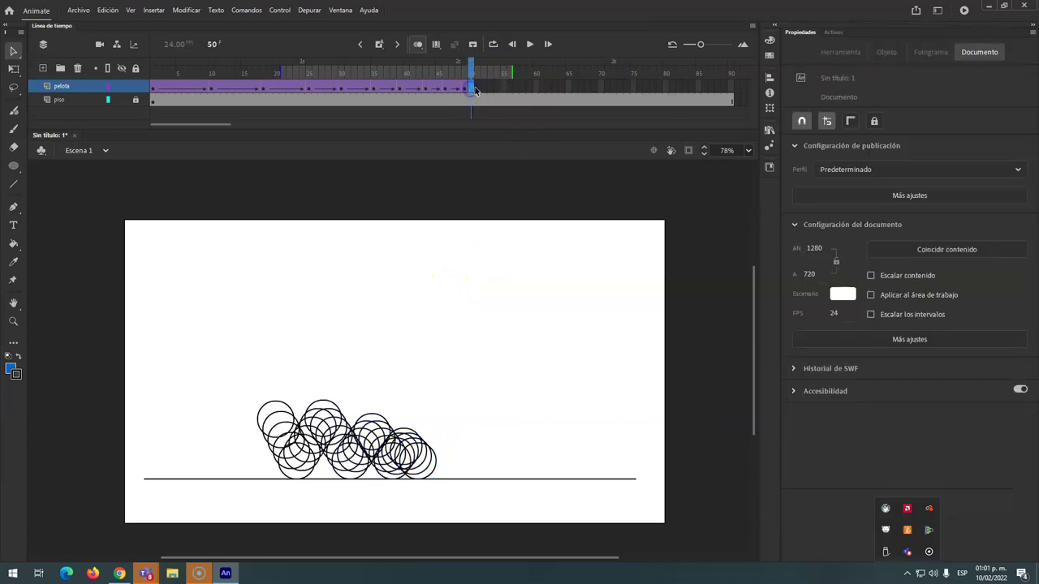
pyautogui.press('F6')
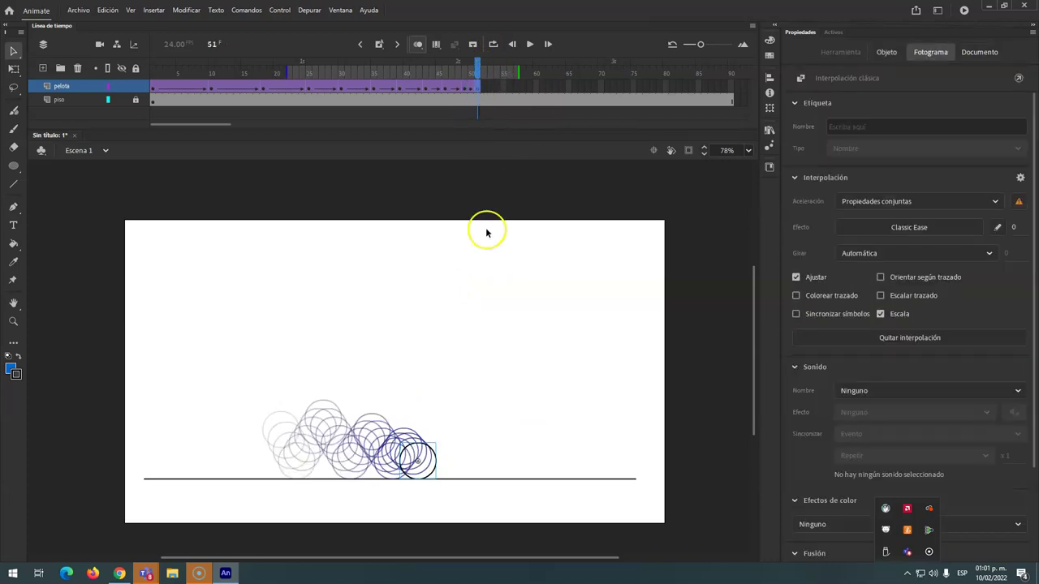
pyautogui.click(435, 453)
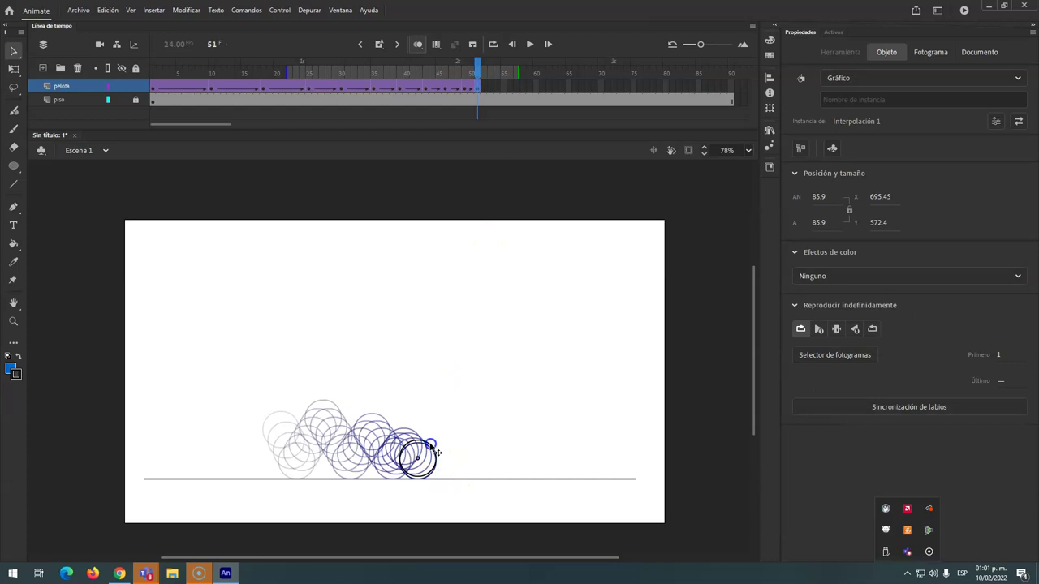
# Step: Add a keyframe at frame 53 on pelota and nudge the ball back down onto the floor line
pyautogui.click(484, 90)
pyautogui.click(490, 91)
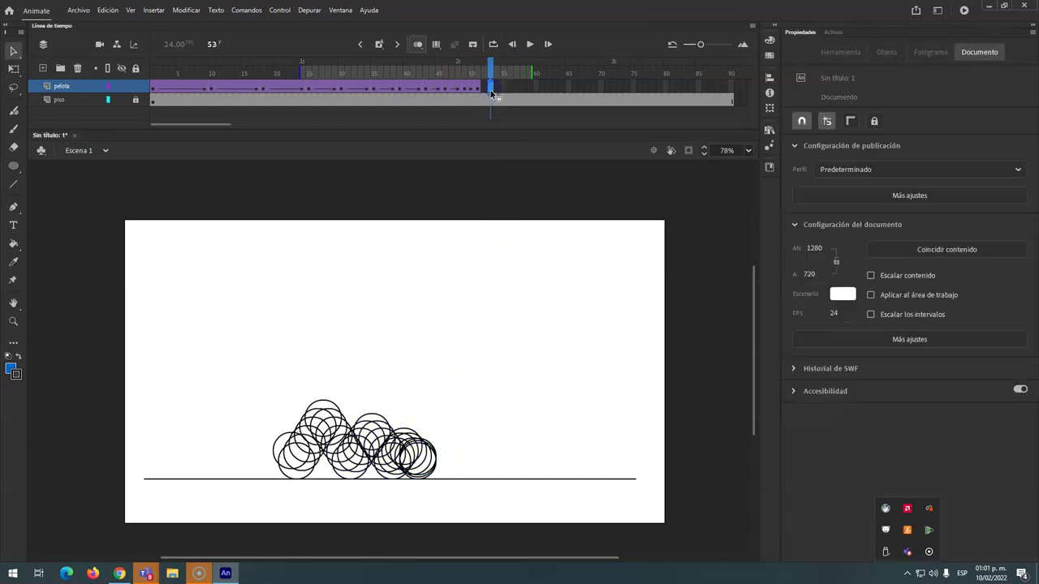
pyautogui.press('F6')
pyautogui.press('Down')
pyautogui.press('Down')
pyautogui.press('Down')
pyautogui.press('Down')
pyautogui.press('Down')
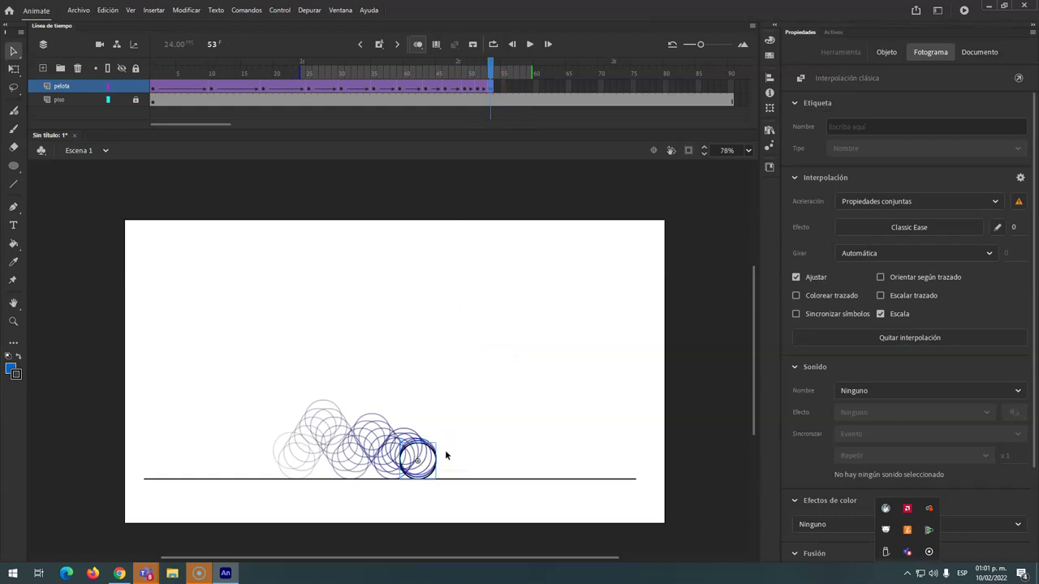
# Step: Add keyframes at frames 55 and 57 on pelota for the last tiny bounces at the floor line
pyautogui.moveTo(496, 91); pyautogui.dragTo(503, 91)
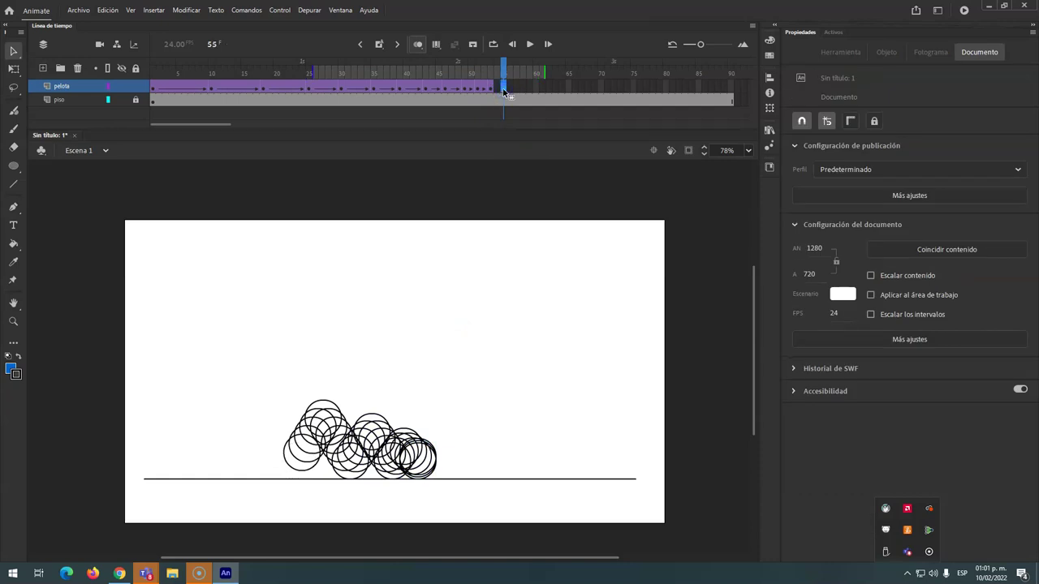
pyautogui.click(504, 92)
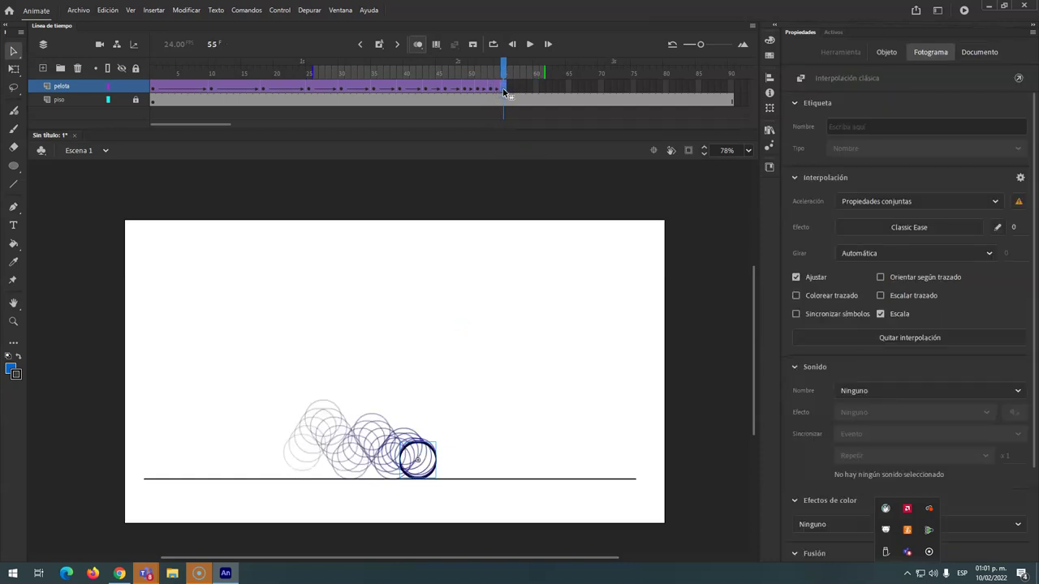
pyautogui.click(515, 90)
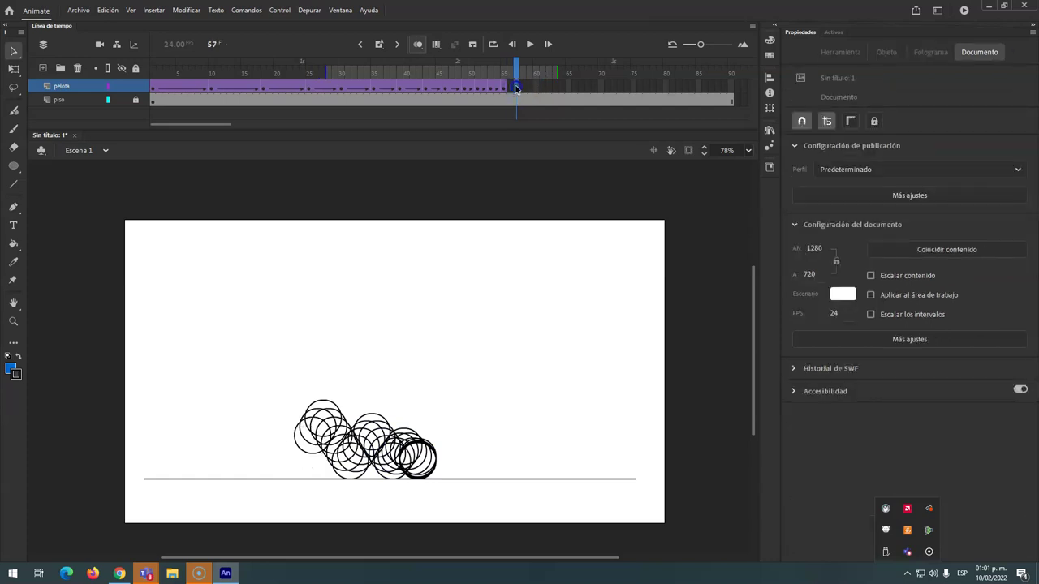
pyautogui.click(516, 90)
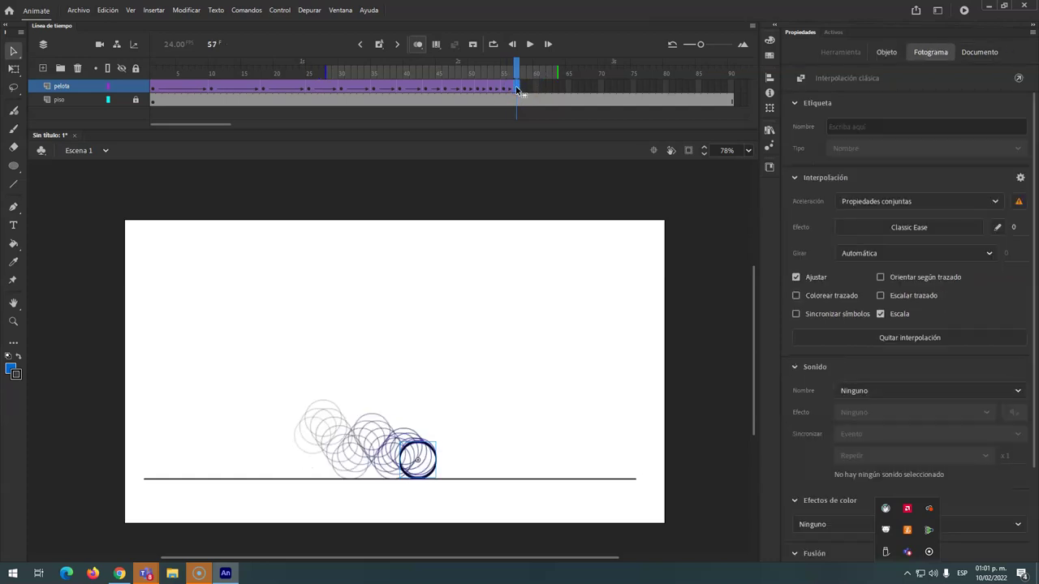
# Step: Extend the pelota layer with frames up to frame 90, matching the length of piso
pyautogui.moveTo(508, 90); pyautogui.dragTo(732, 91)
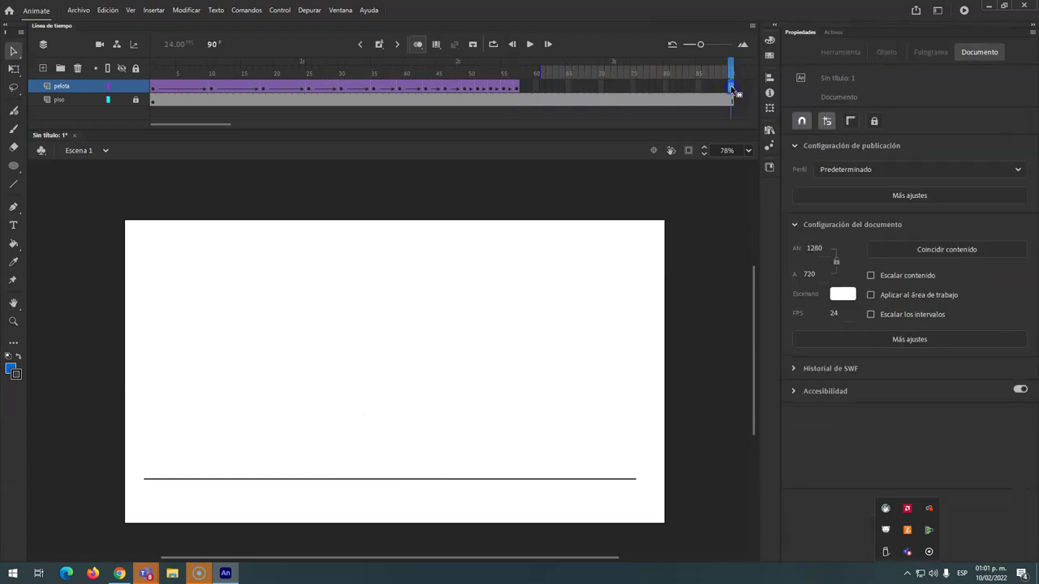
pyautogui.rightClick(728, 87)
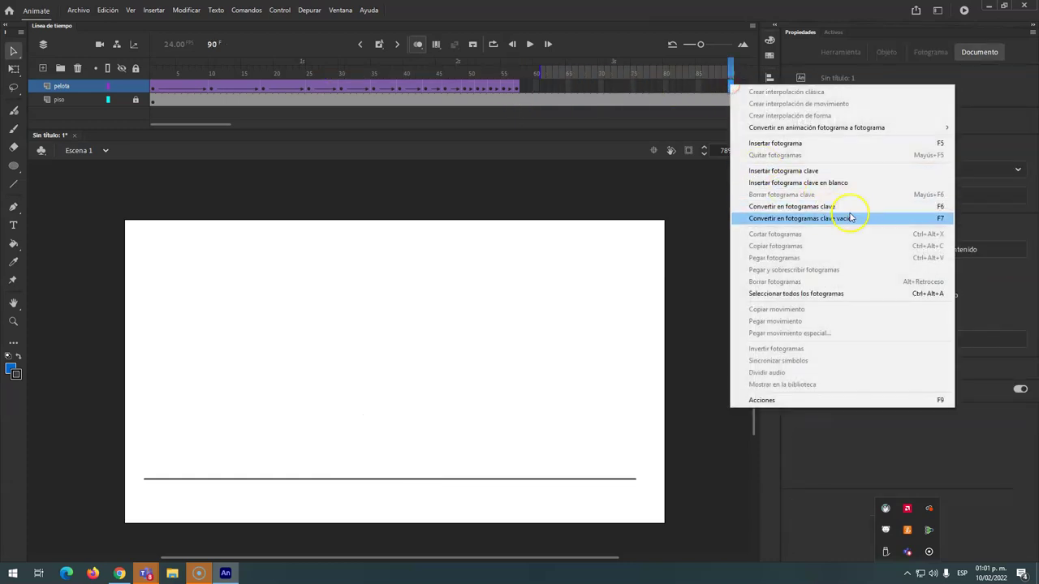
pyautogui.click(810, 145)
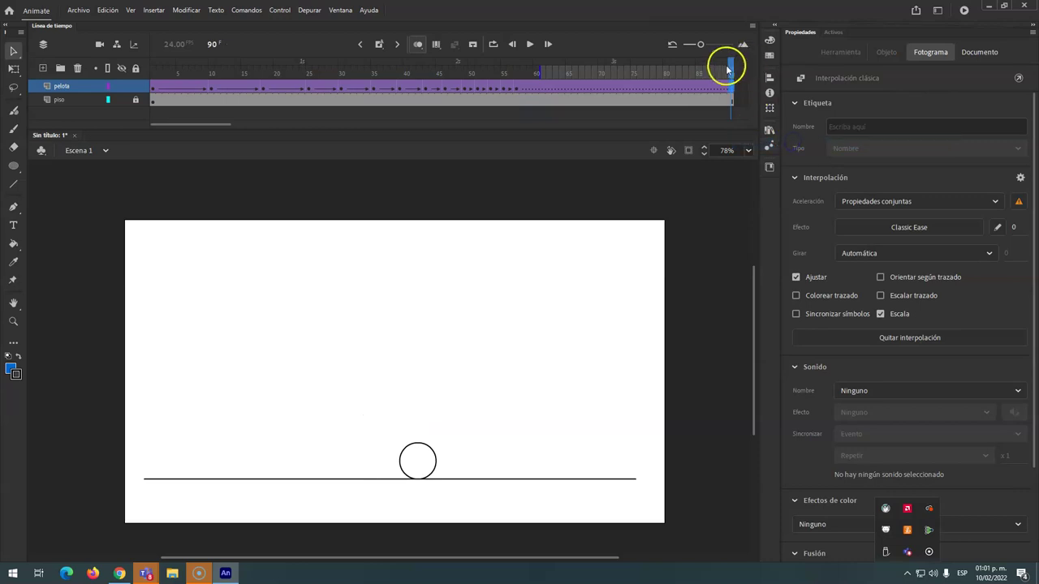
# Step: Return to frame 1 and extend the onion skin range to about frame 72 to show the ball's whole path
pyautogui.click(464, 88)
pyautogui.moveTo(487, 92); pyautogui.dragTo(143, 114)
pyautogui.click(156, 92)
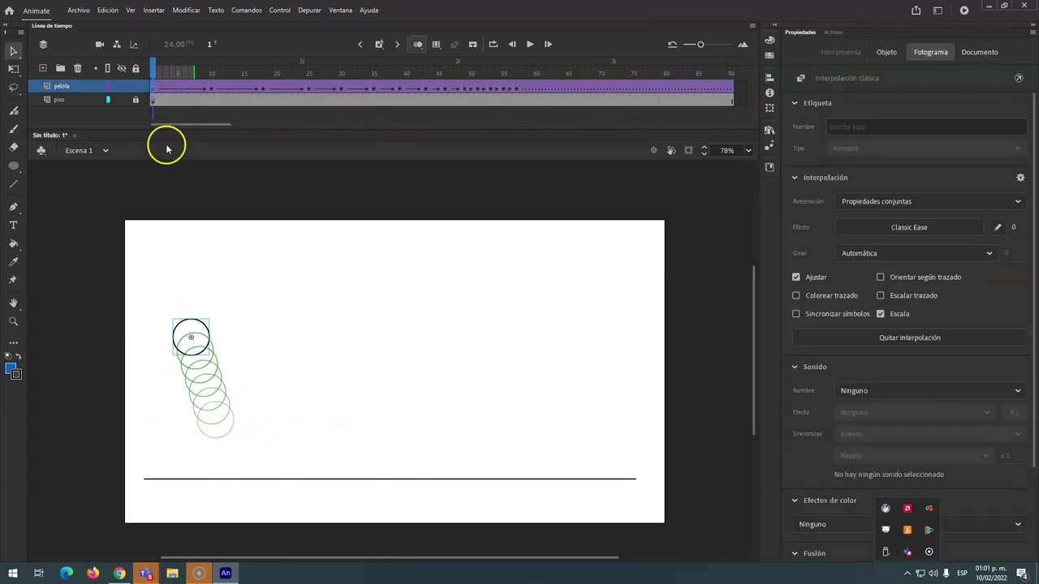
pyautogui.moveTo(379, 93); pyautogui.dragTo(612, 94)
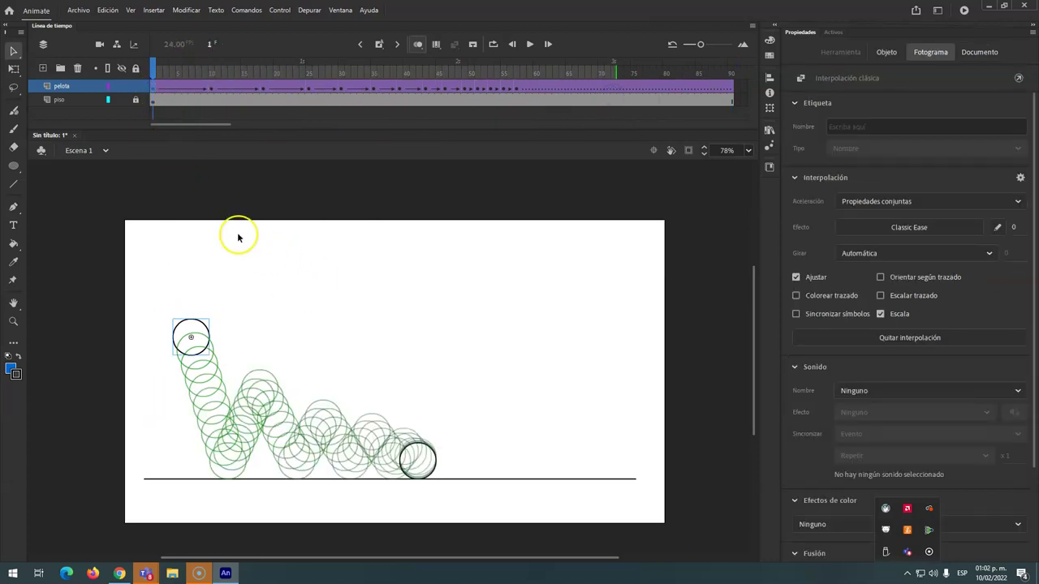
# Step: Nudge the ball at frame 1 down and slightly left to lower the start of the fall
pyautogui.press('Down')
pyautogui.press('Down')
pyautogui.press('Down')
pyautogui.press('Down')
pyautogui.press('Left')
pyautogui.press('Down')
pyautogui.press('Down')
pyautogui.press('Down')
pyautogui.press('Down')
pyautogui.press('Down')
pyautogui.press('Down')
pyautogui.press('Down')
pyautogui.press('Down')
pyautogui.press('Down')
pyautogui.press('Down')
pyautogui.press('Down')
pyautogui.press('Down')
pyautogui.press('Down')
pyautogui.press('Down')
pyautogui.press('Down')
pyautogui.press('Down')
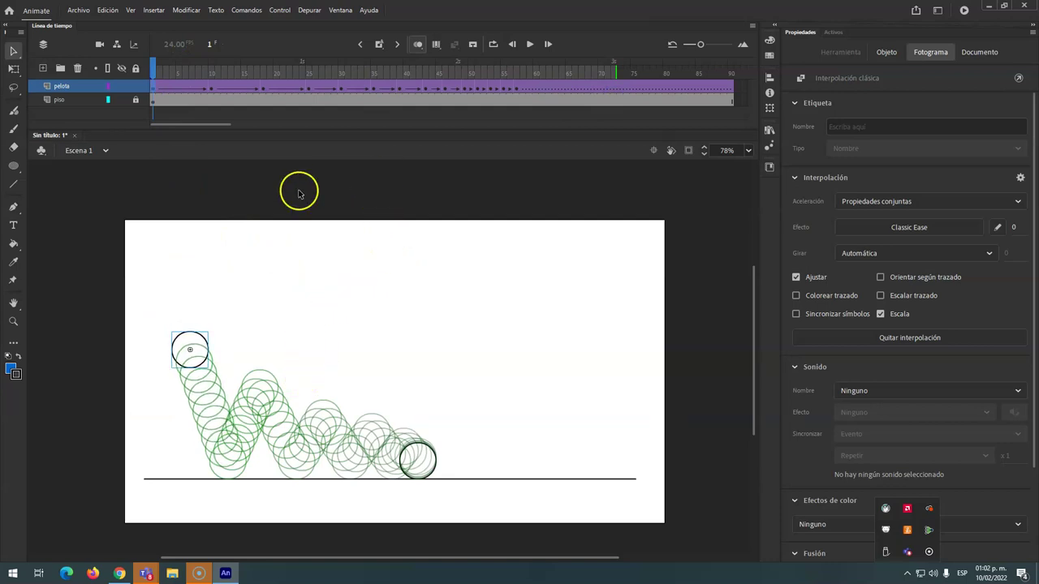
# Step: Add a new layer above pelota and name it línea
pyautogui.click(61, 69)
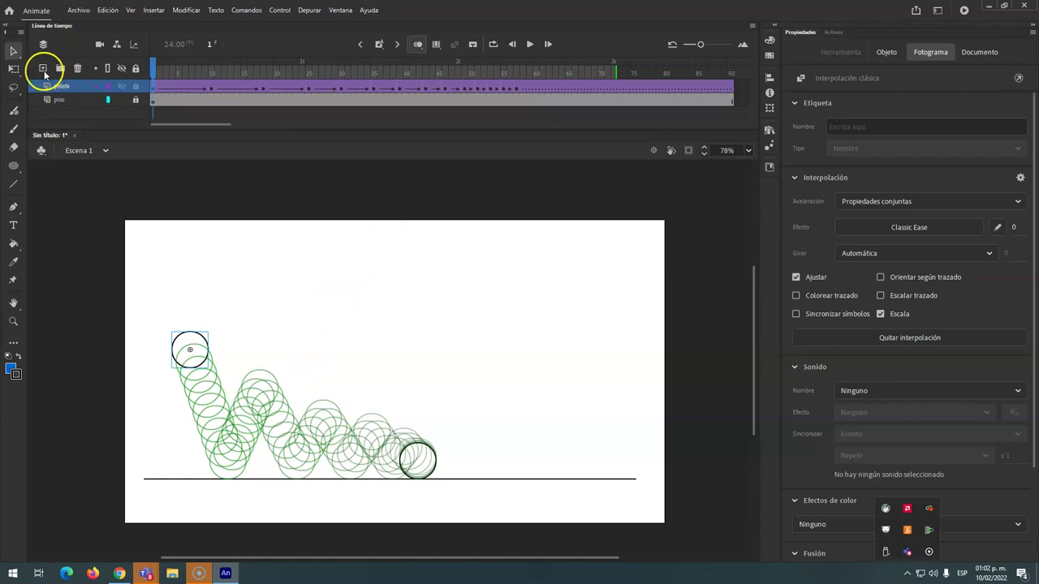
pyautogui.click(43, 69)
pyautogui.click(65, 86)
pyautogui.doubleClick(65, 86)
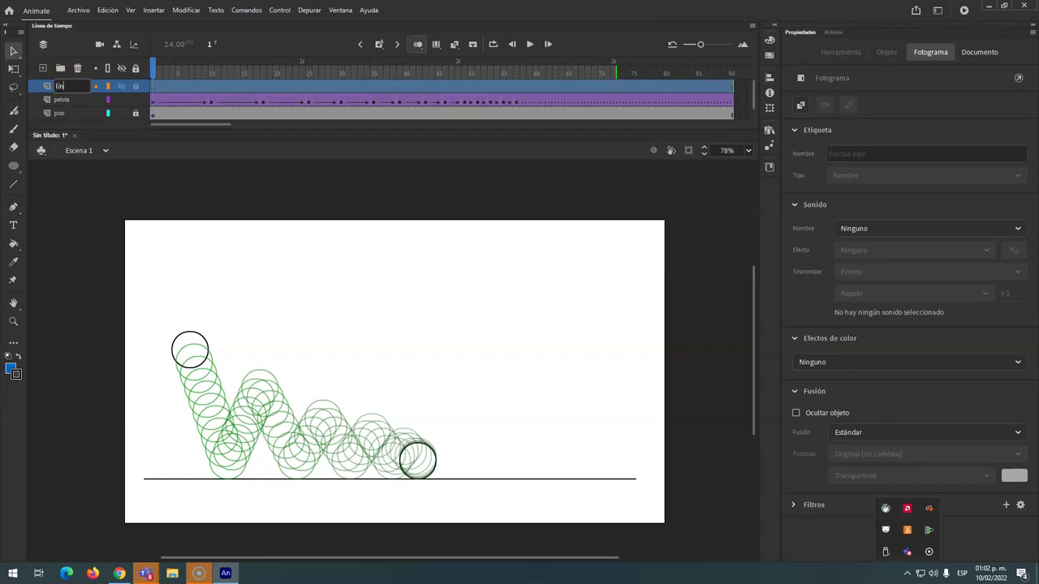
pyautogui.click(200, 190)
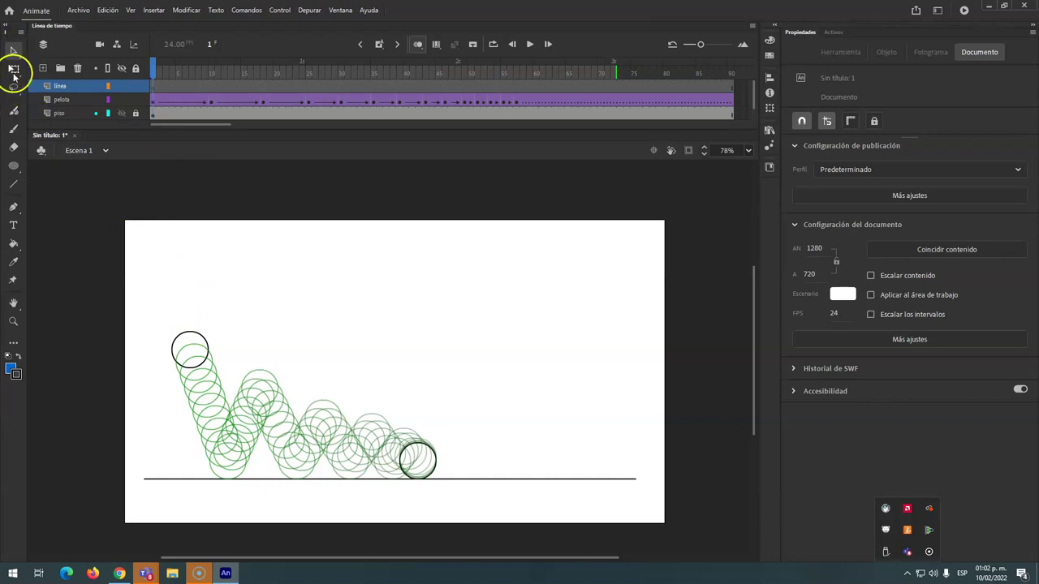
pyautogui.click(14, 184)
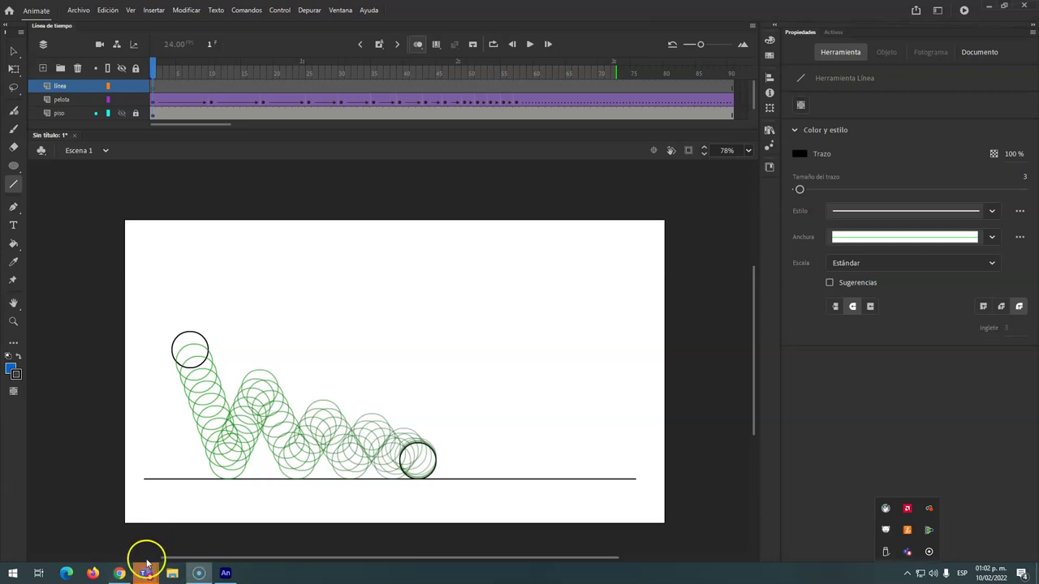
pyautogui.click(13, 52)
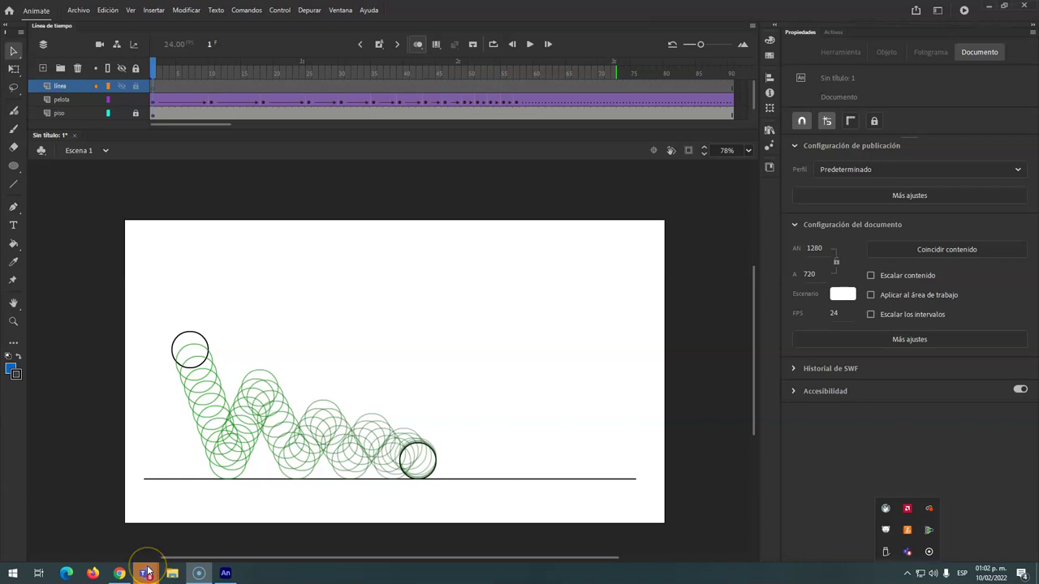
# Step: Switch to the Teams meeting and share the screen with the participants
pyautogui.hotkey('alt', 'Tab')
pyautogui.hotkey('alt', 'Tab')
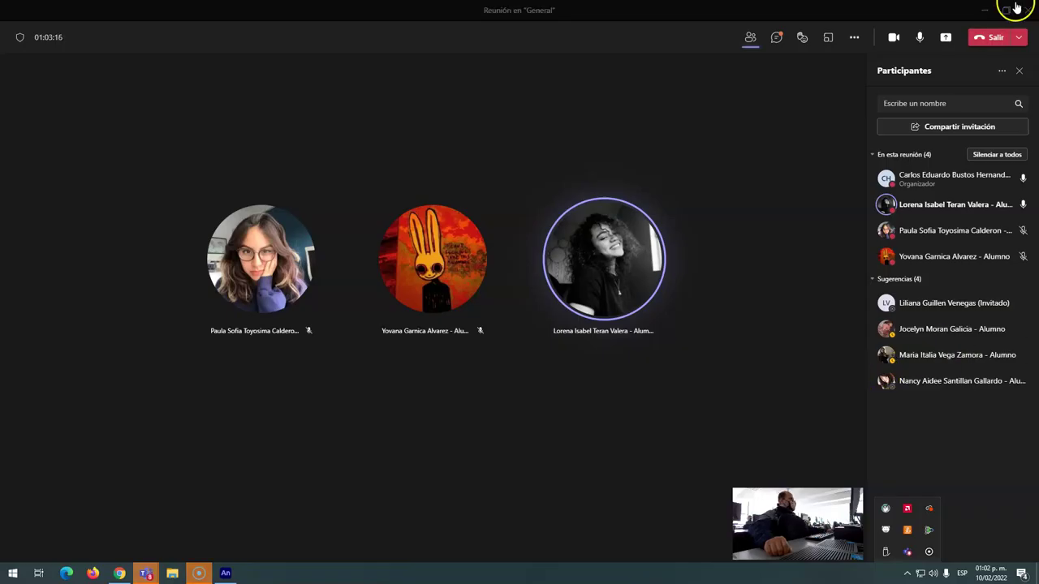
pyautogui.click(946, 38)
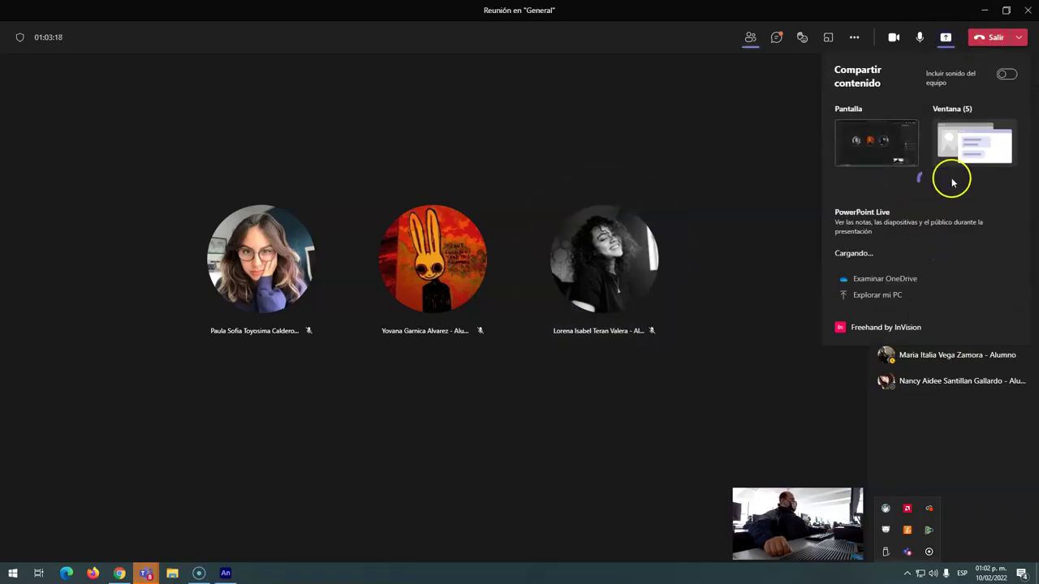
pyautogui.click(906, 144)
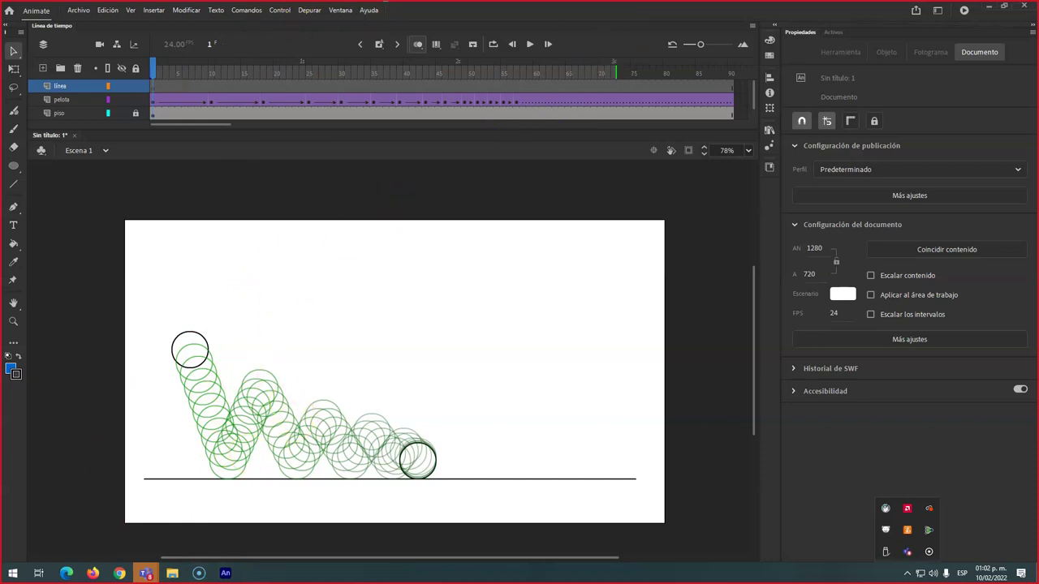
# Step: Extend the onion skin range to frame 90 while keeping the pelota layer at frame 1
pyautogui.moveTo(155, 69); pyautogui.dragTo(149, 114)
pyautogui.click(160, 101)
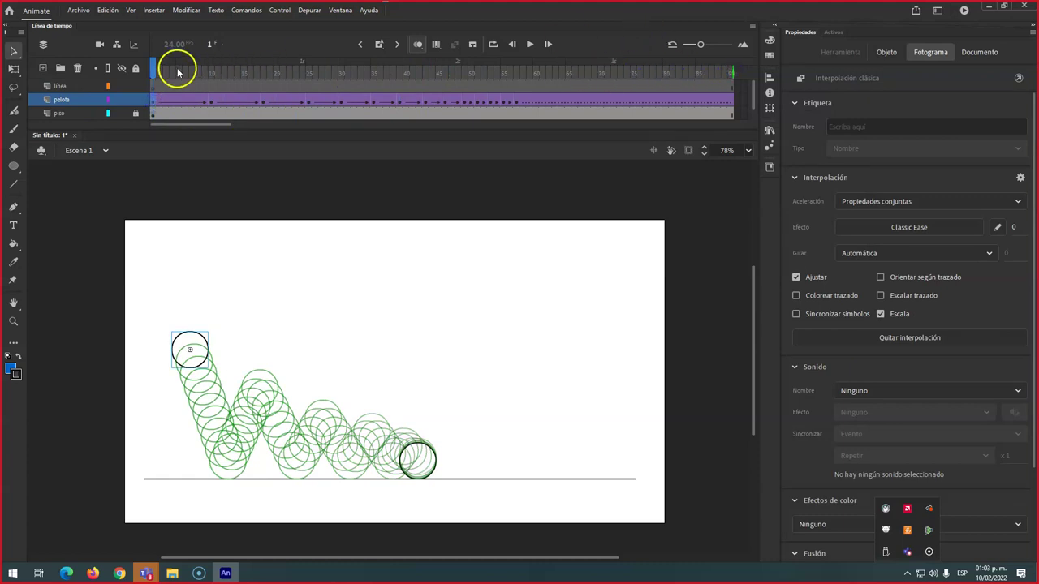
pyautogui.moveTo(153, 69); pyautogui.dragTo(105, 124)
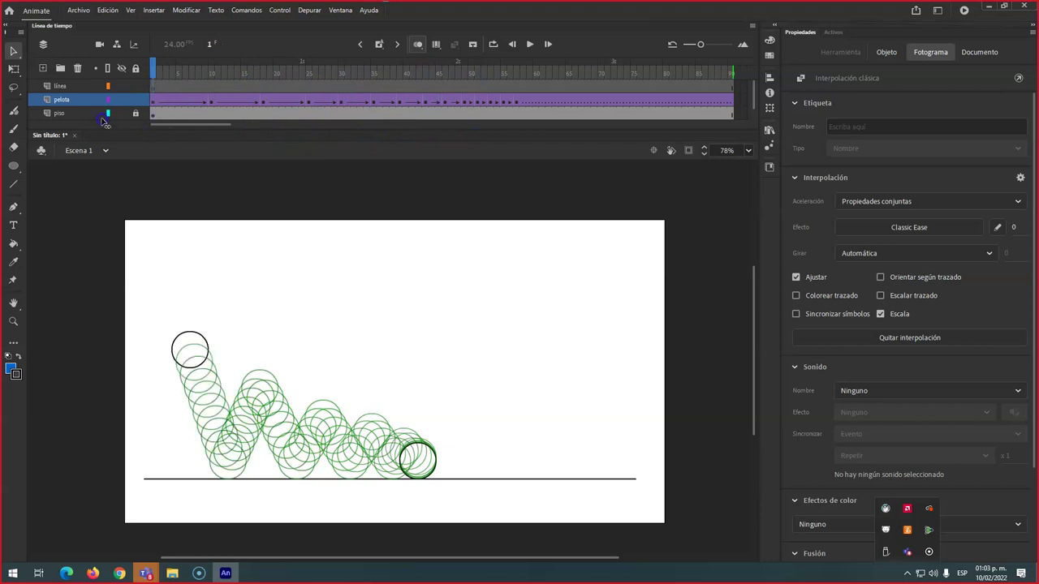
pyautogui.click(152, 102)
# Step: On the línea layer, draw a line from the first ball's center to the last ball's center and bend it slightly downward
pyautogui.click(61, 86)
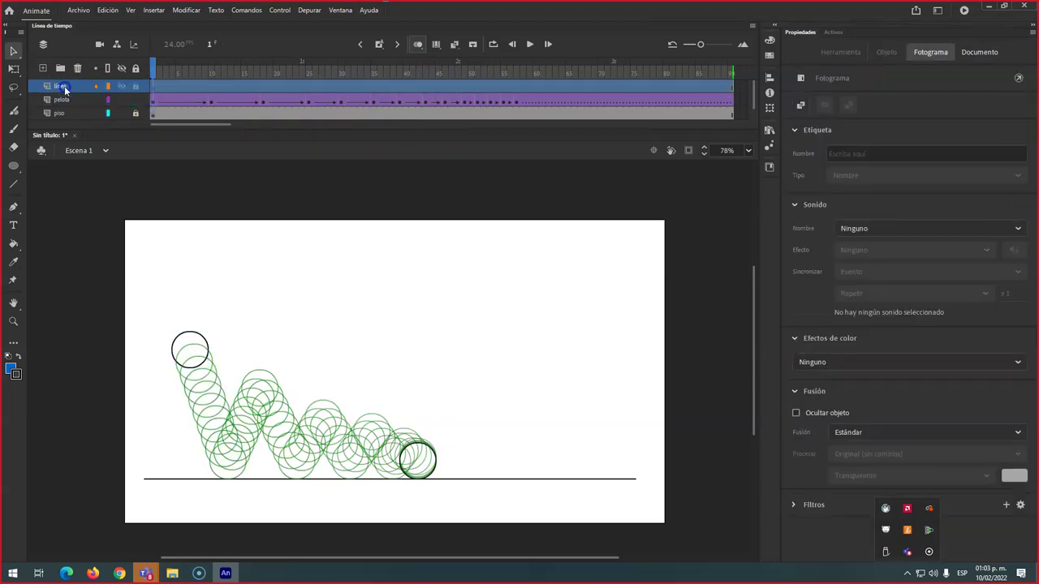
pyautogui.click(14, 185)
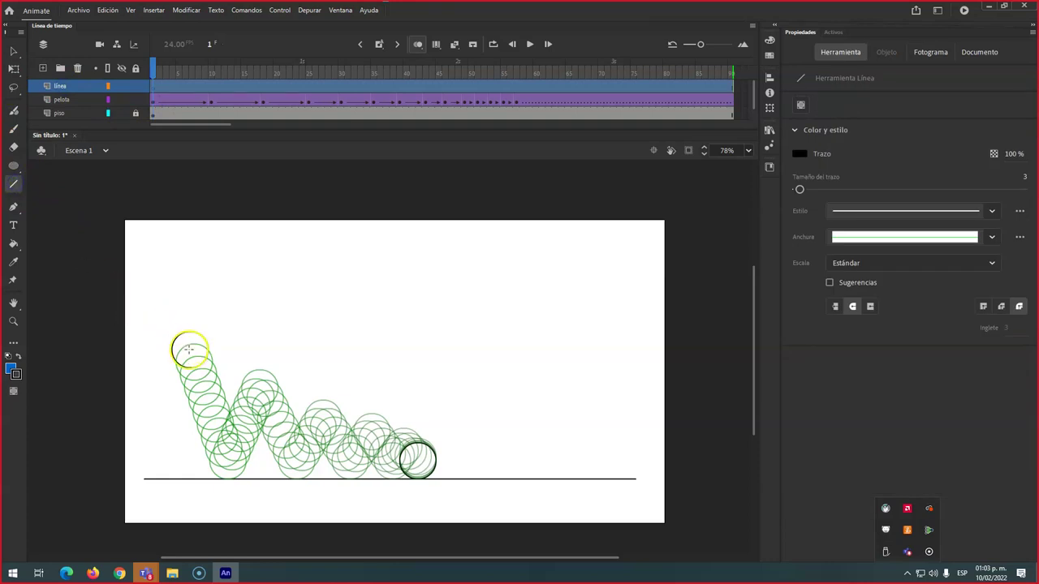
pyautogui.moveTo(225, 381); pyautogui.dragTo(418, 461)
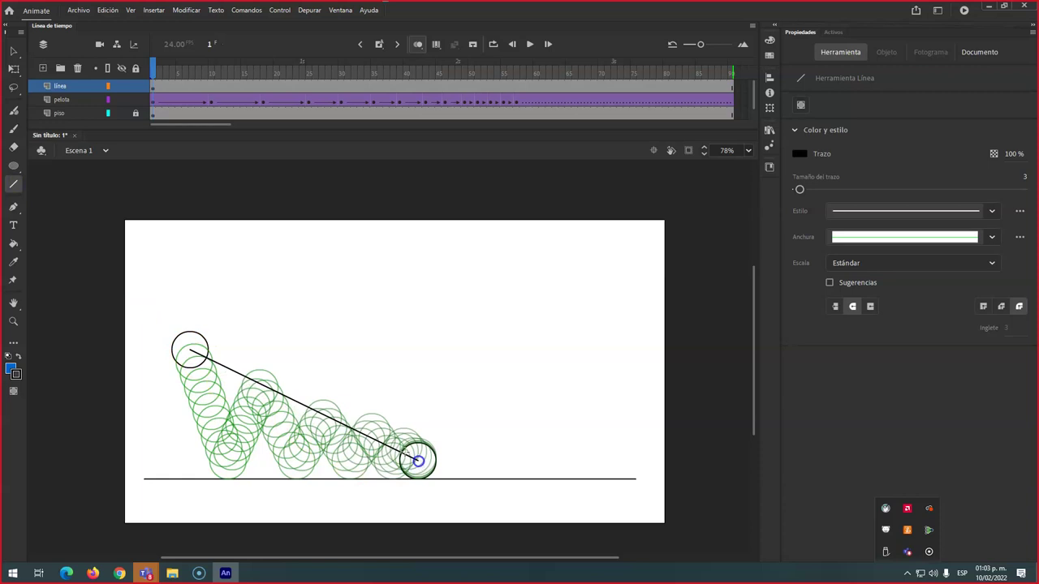
pyautogui.click(13, 51)
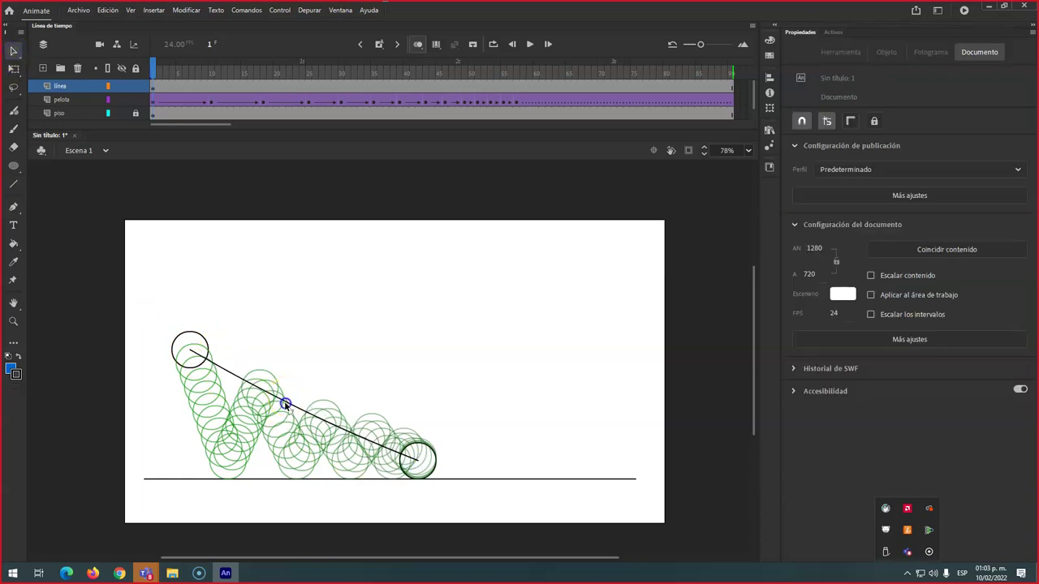
# Step: Nudge the ball at pelota's frame 18 slightly down and left so its center sits on the guide curve
pyautogui.click(211, 101)
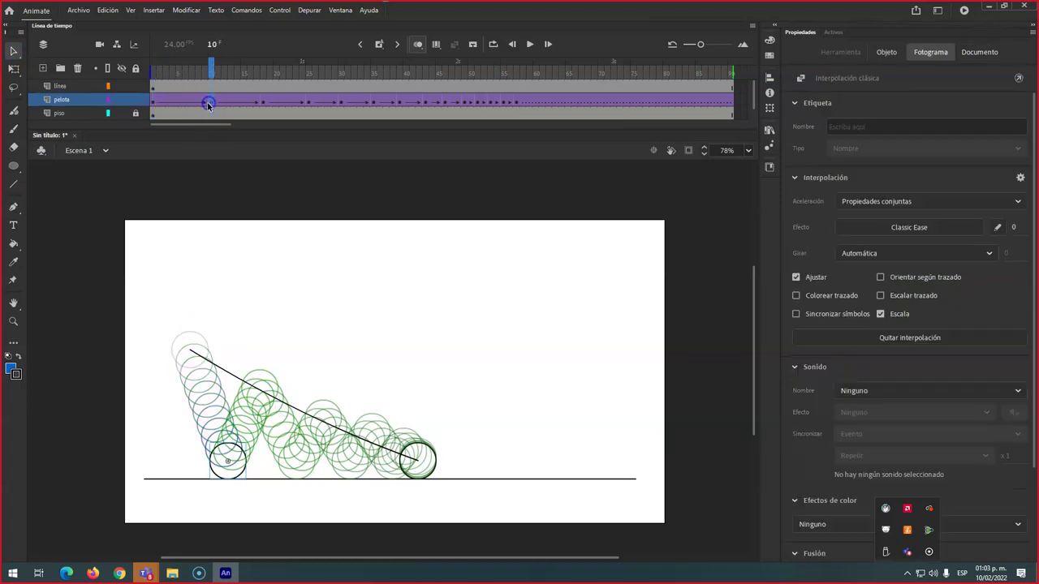
pyautogui.click(261, 103)
pyautogui.press('Down')
pyautogui.press('Down')
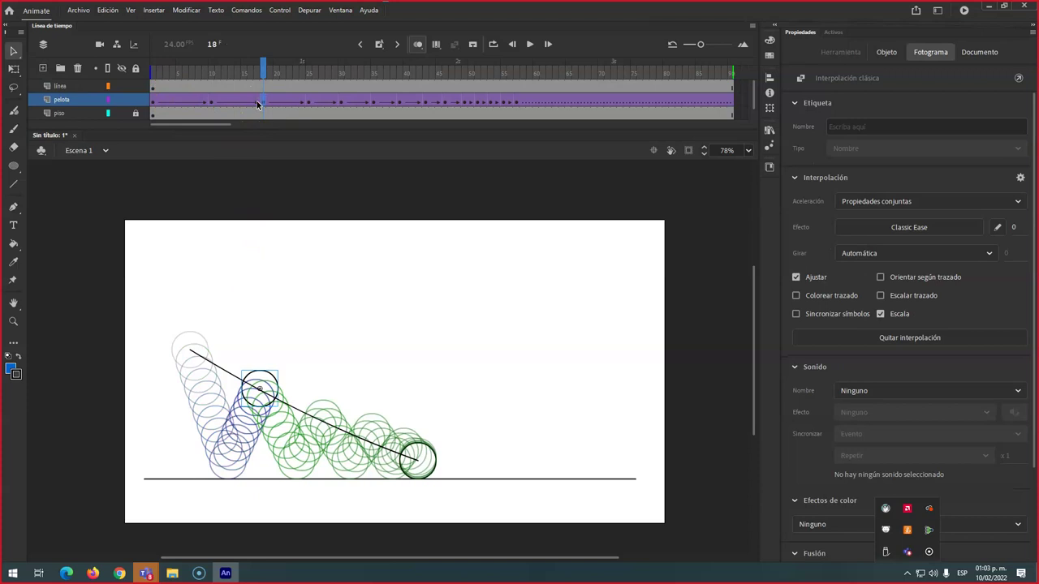
pyautogui.press('Left')
pyautogui.press('Left')
pyautogui.press('Left')
pyautogui.press('Down')
pyautogui.press('Right')
pyautogui.press('Right')
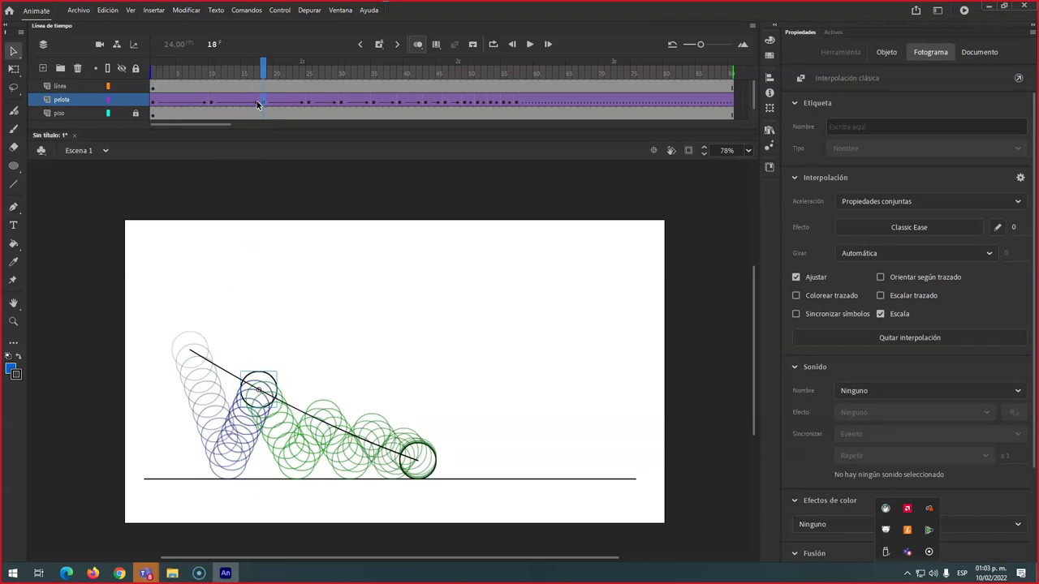
# Step: Nudge the ball at pelota's frame 30 down until its center meets the guide curve
pyautogui.click(308, 102)
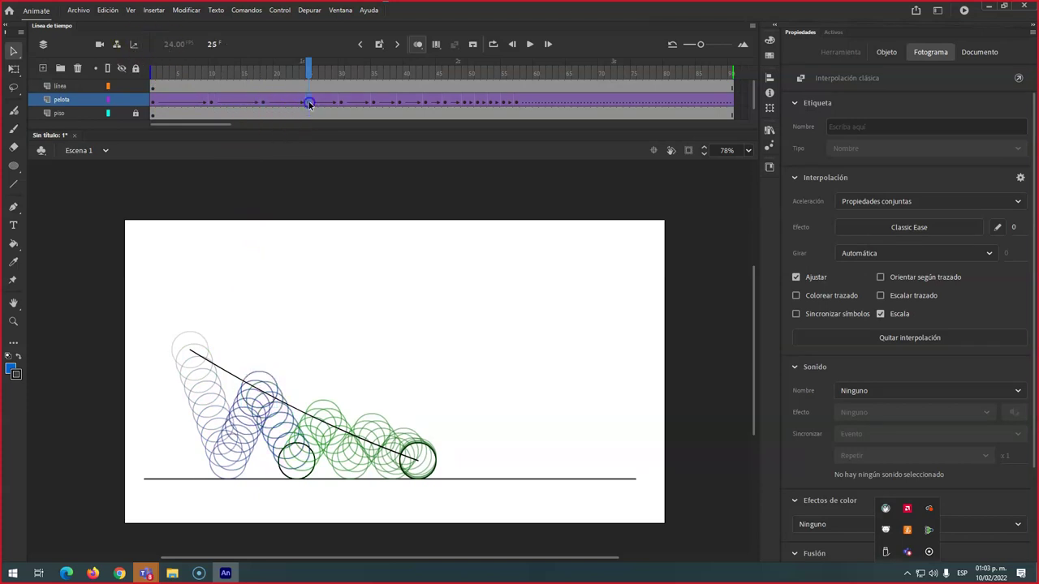
pyautogui.click(340, 102)
pyautogui.press('Down')
pyautogui.press('Down')
pyautogui.press('Down')
pyautogui.press('Down')
pyautogui.press('Down')
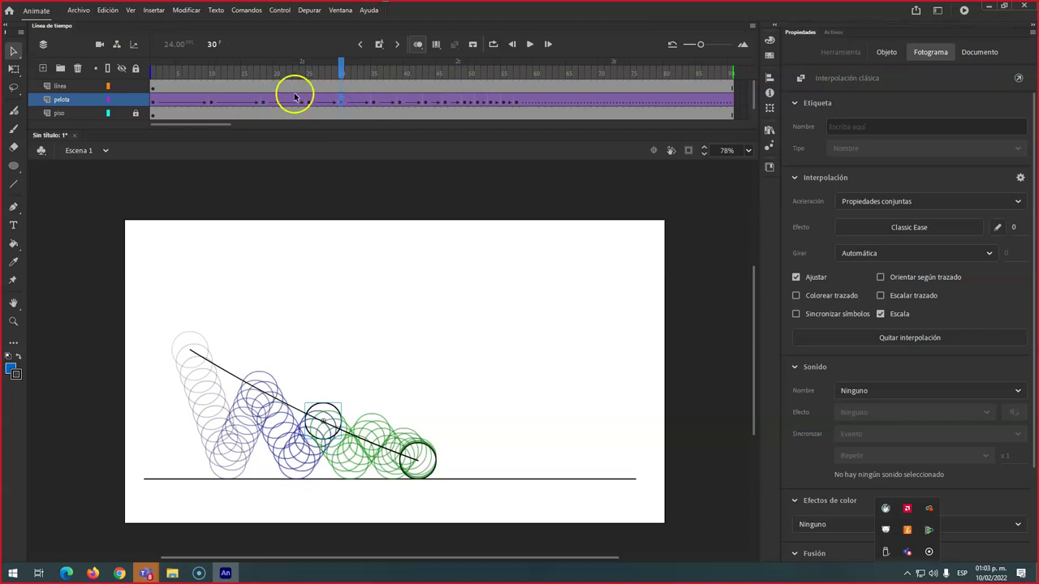
# Step: Lower the ball at pelota's frame 39 so the peak of that bounce lies on the guide curve
pyautogui.click(376, 104)
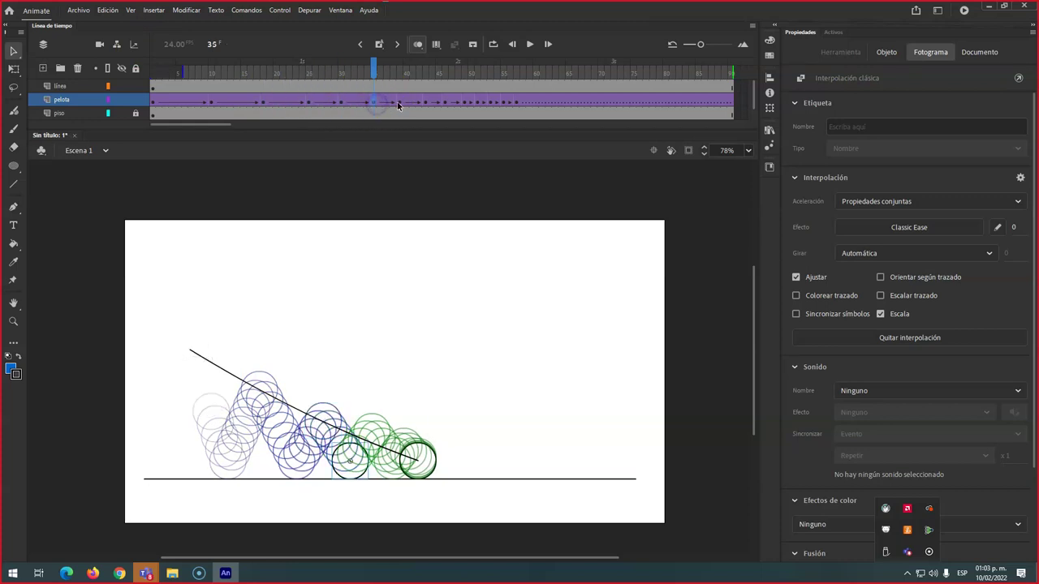
pyautogui.click(399, 104)
pyautogui.press('Down')
pyautogui.press('Down')
pyautogui.press('Down')
pyautogui.press('Down')
pyautogui.press('Down')
pyautogui.press('Down')
pyautogui.press('Down')
pyautogui.press('Down')
pyautogui.press('Down')
pyautogui.press('Down')
pyautogui.press('Down')
pyautogui.press('Down')
pyautogui.press('Down')
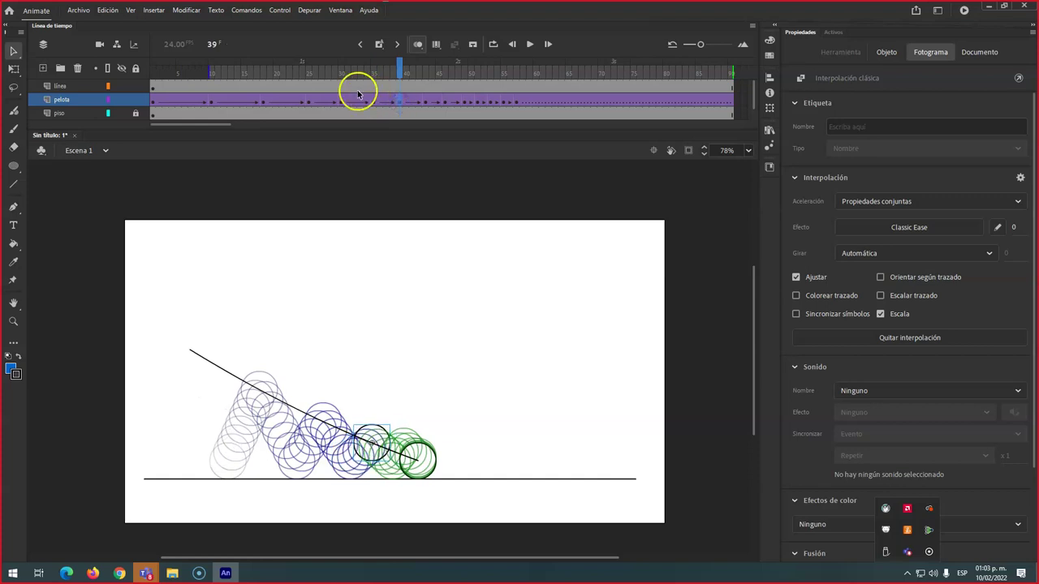
# Step: Lower the ball at pelota's frame 46 to match the guide curve and check the next keyframe
pyautogui.click(425, 104)
pyautogui.click(447, 103)
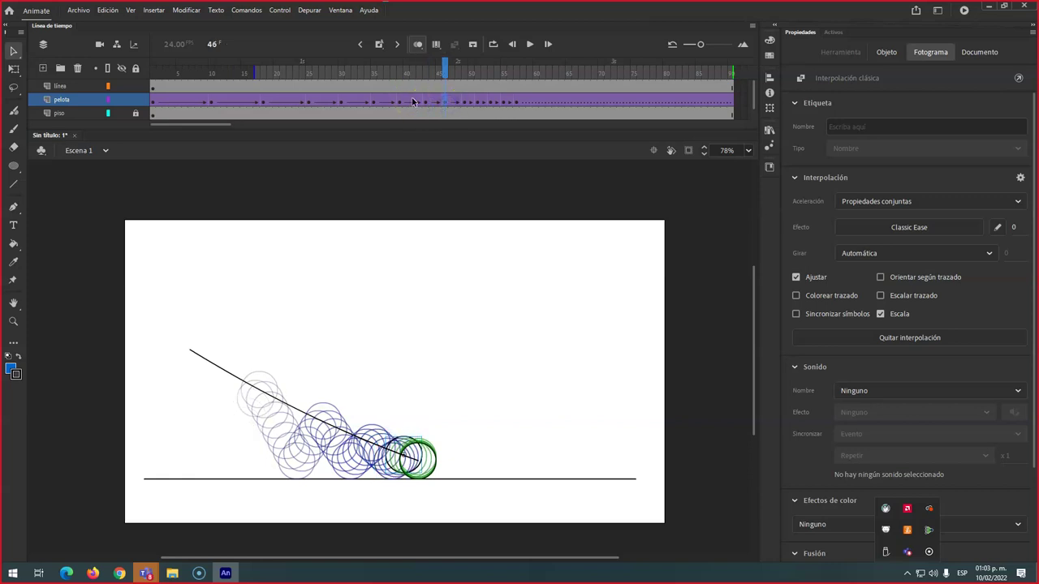
pyautogui.click(444, 99)
pyautogui.click(465, 103)
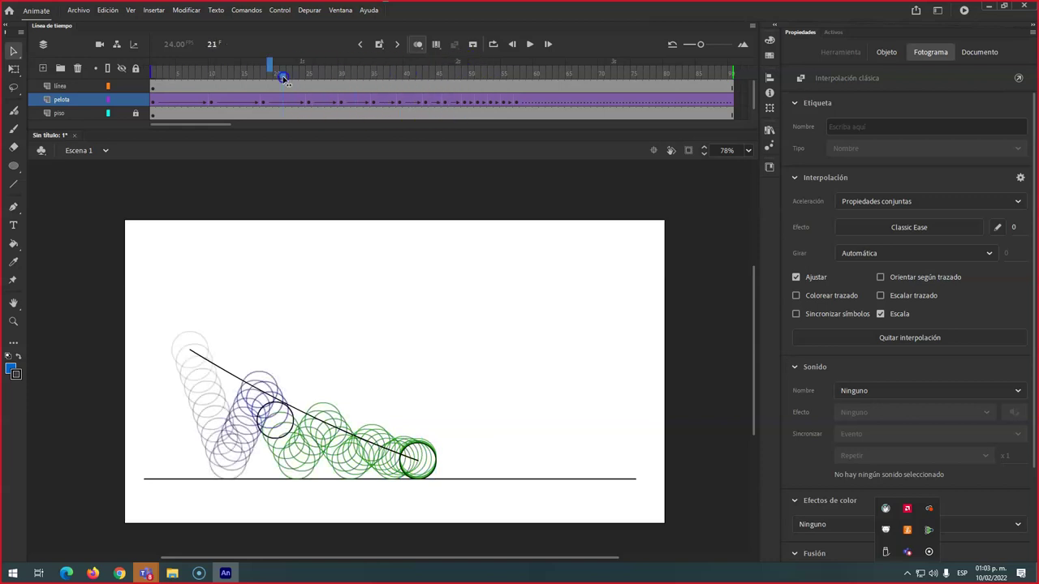